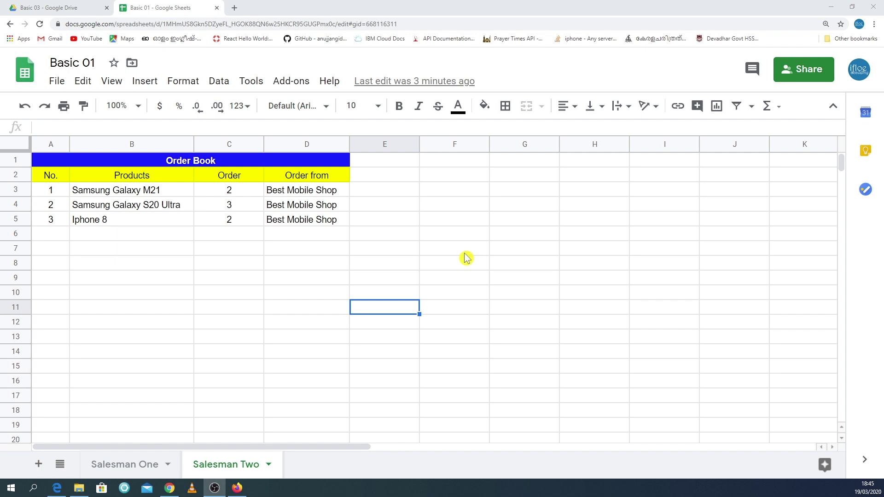
- Compare the Salesman One and Salesman Two sheets, ending on Salesman One with empty cell B17 selected
left_click(126, 470)
left_click(210, 470)
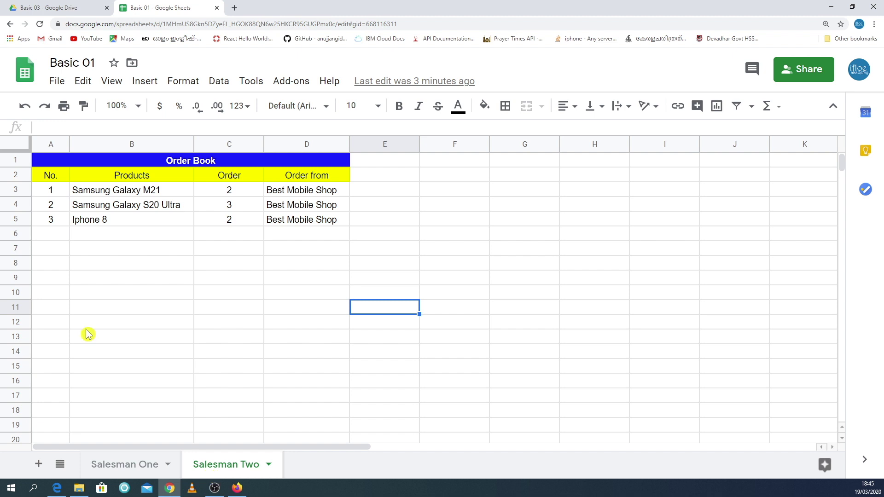
left_click(121, 466)
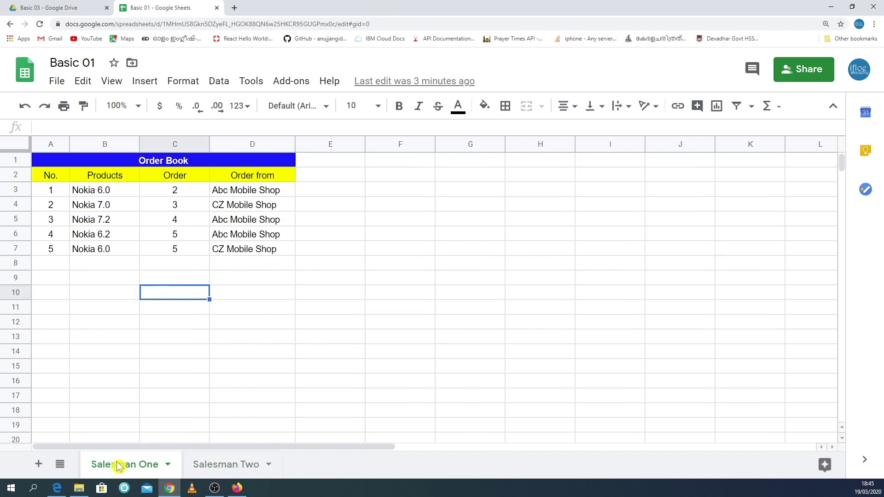
left_click(131, 396)
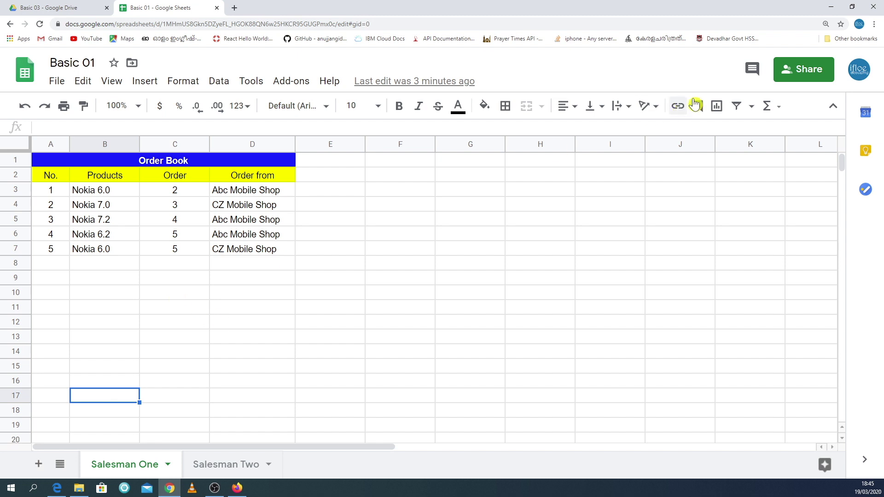
- Turn on 'anyone with the link can view' sharing for Basic 01 and copy the shareable link
left_click(799, 74)
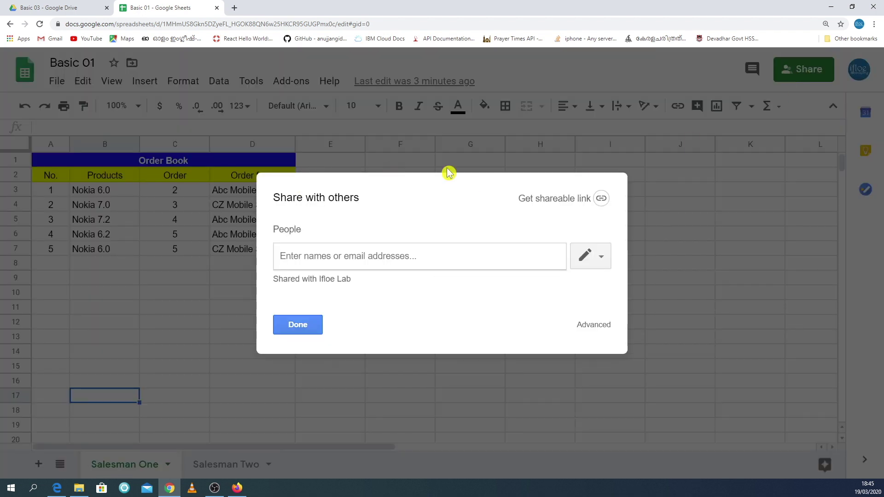
left_click(548, 202)
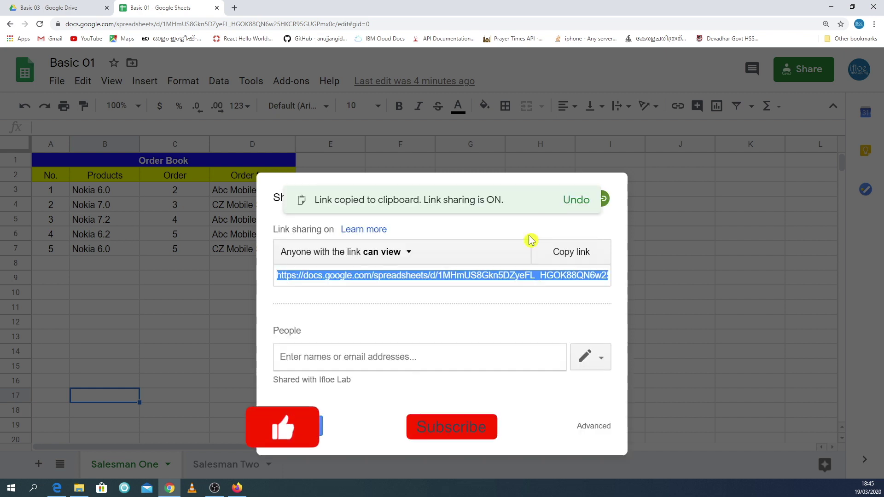
left_click(552, 258)
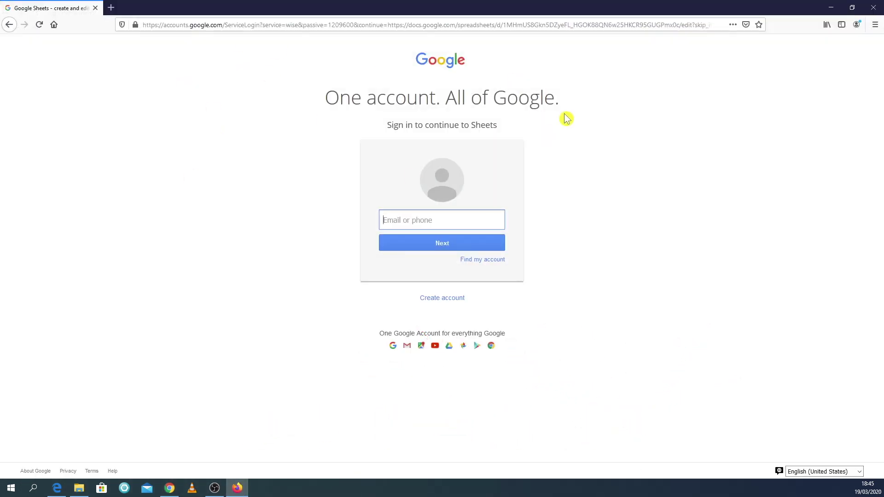
- Paste the copied Basic 01 link into Firefox's address bar and load it signed out
left_click(251, 25)
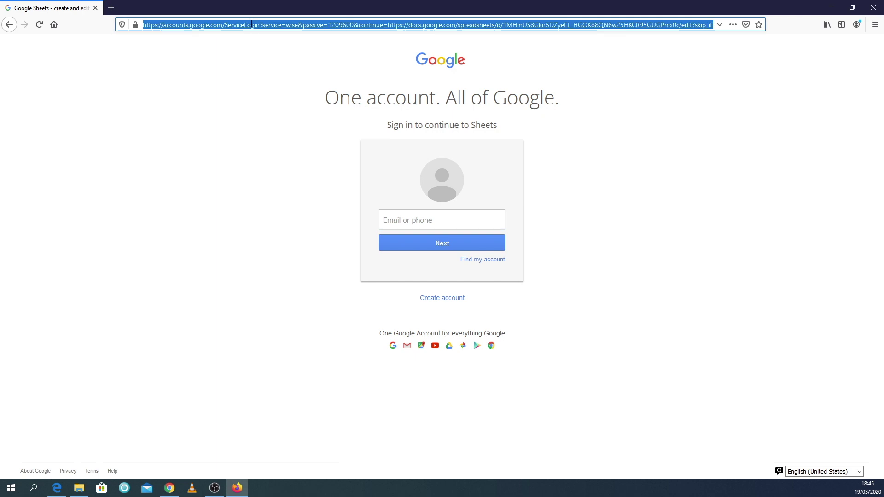
key("ctrl+v")
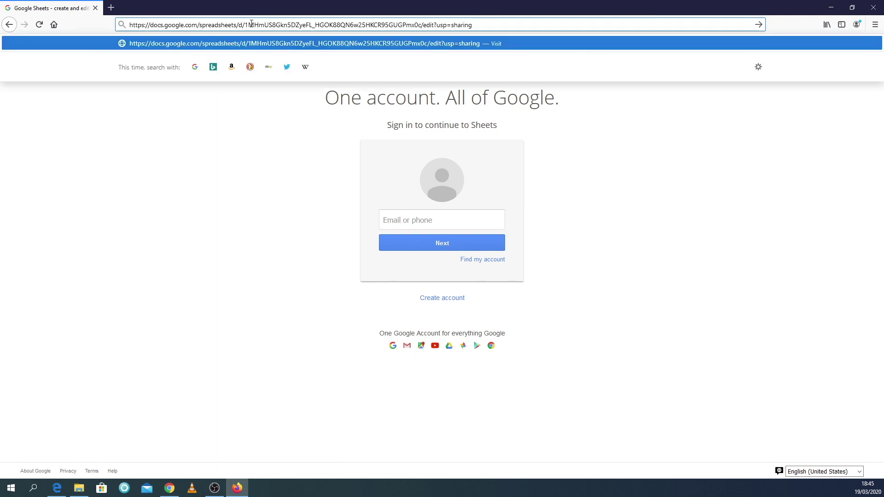
key("Return")
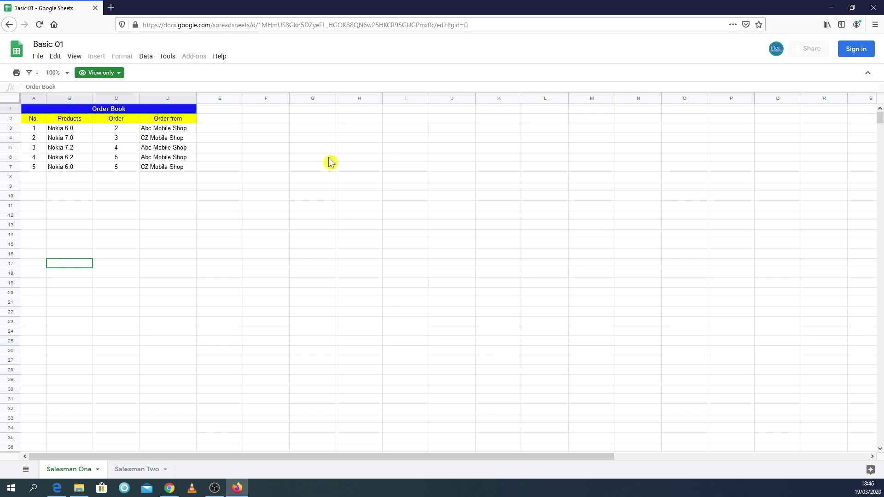
- Change link access to 'Anyone with the link can comment', then reload the Firefox copy
left_click(169, 489)
left_click(404, 260)
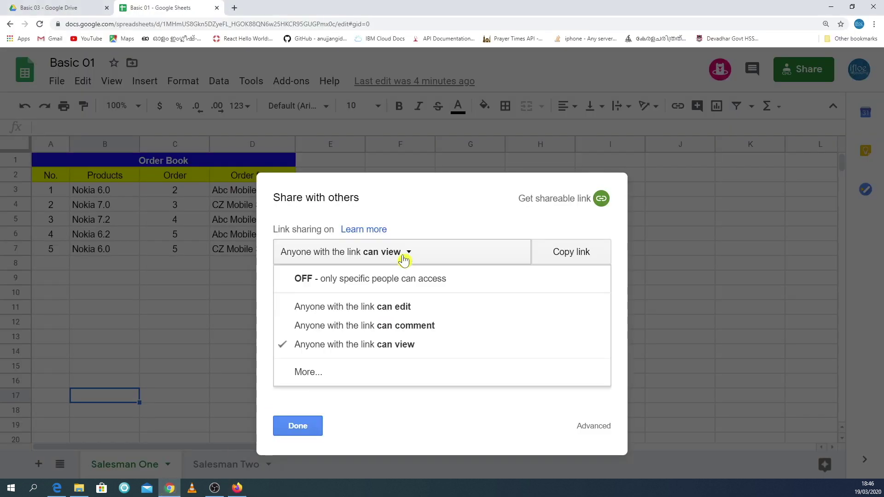
left_click(373, 330)
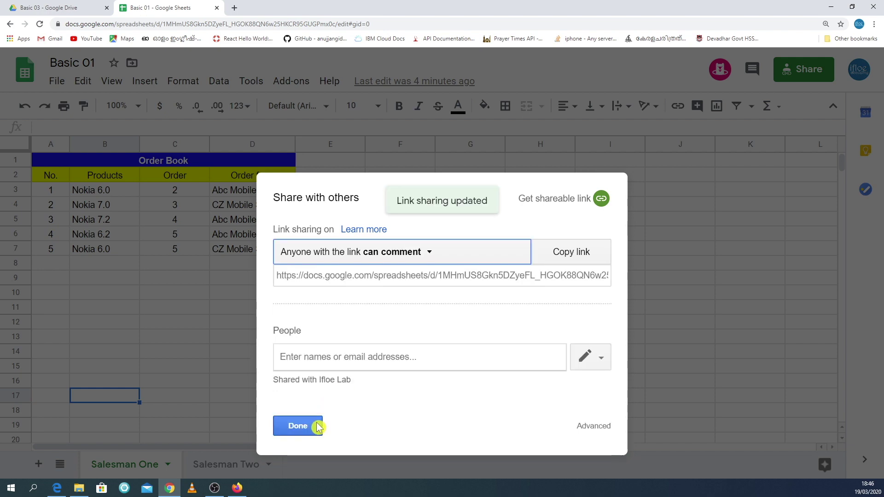
left_click(316, 425)
left_click(237, 488)
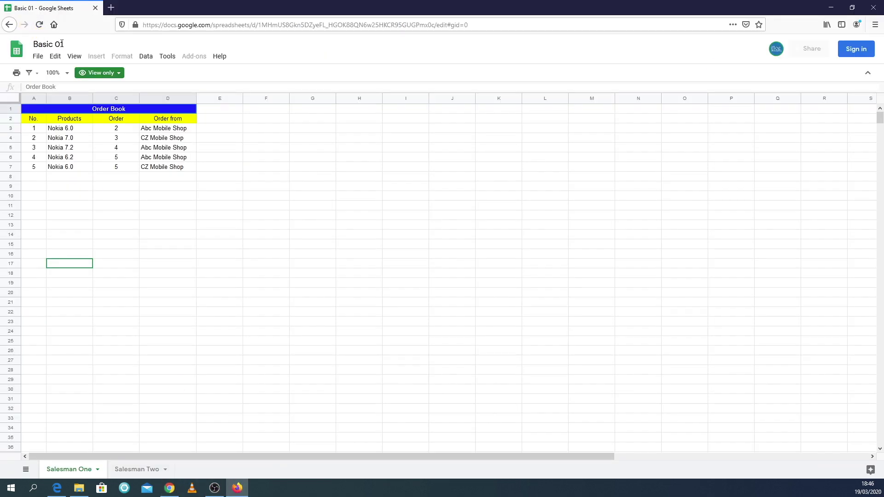
left_click(39, 25)
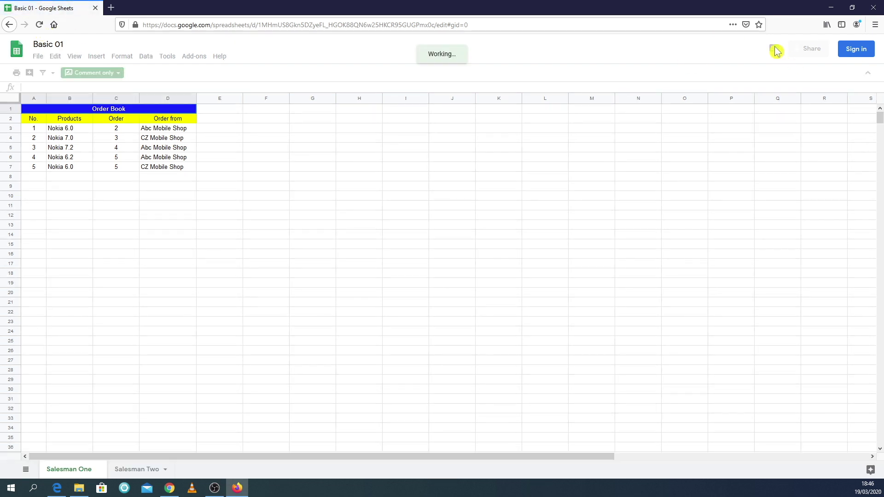
- Post the comment 'hi' on cell E3 as the anonymous Firefox visitor
right_click(220, 131)
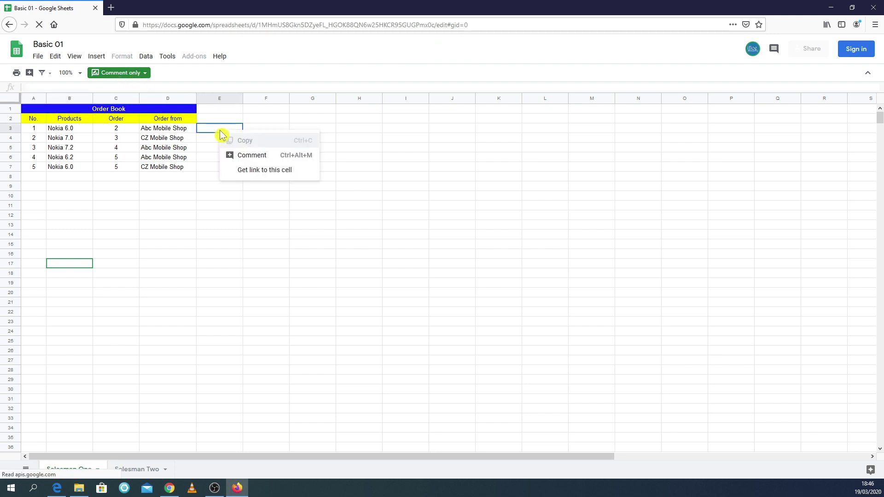
left_click(252, 155)
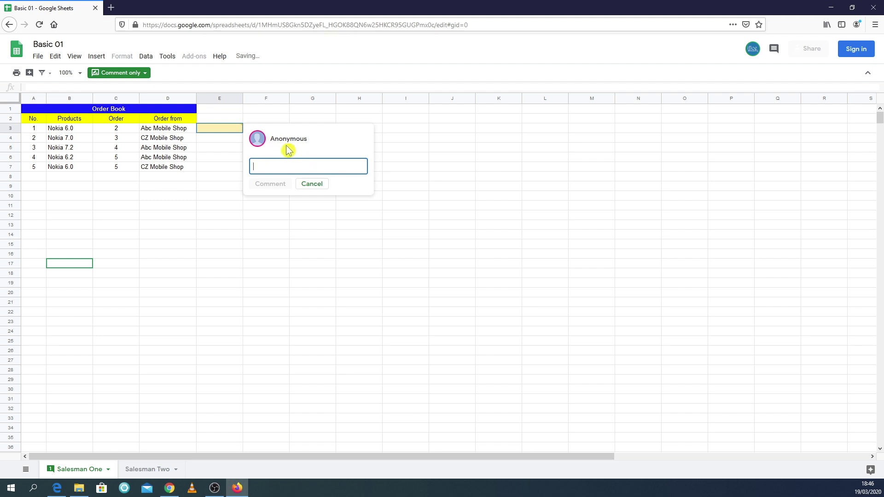
type("hi")
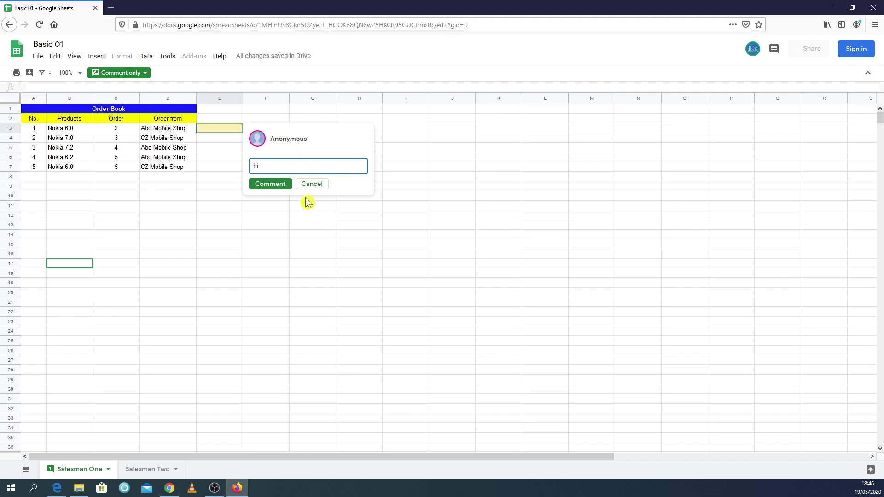
left_click(282, 185)
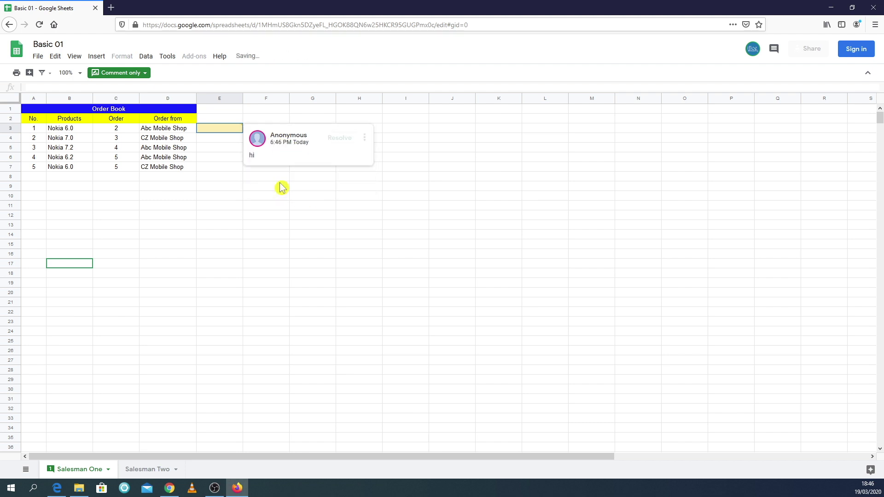
left_click(166, 489)
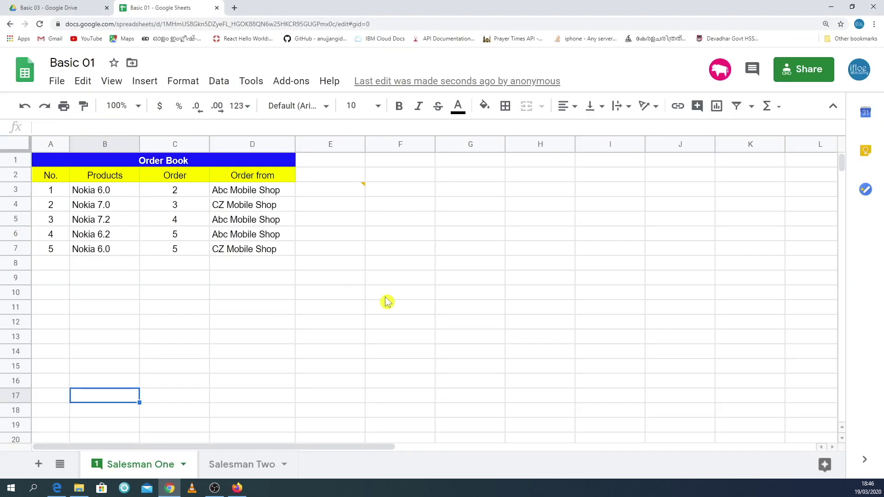
- View the anonymous 'hi' comment on E3 in the owner's window, then dismiss it
mouse_move(357, 198)
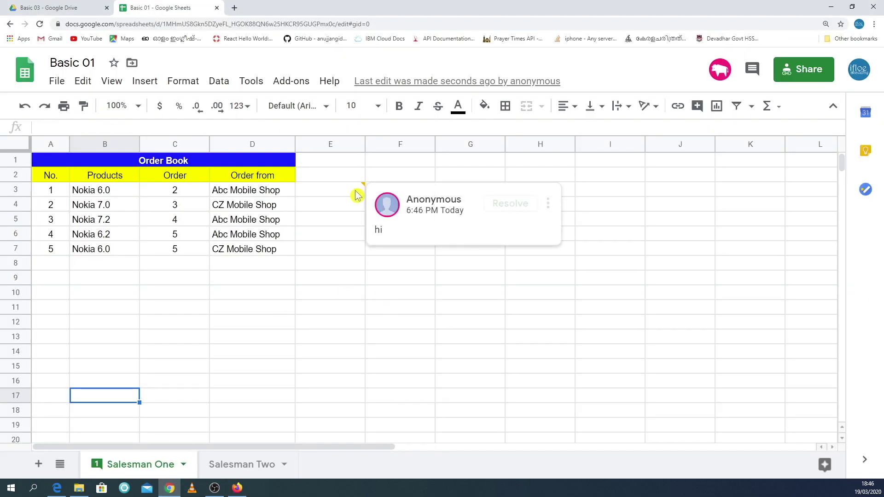
left_click(357, 196)
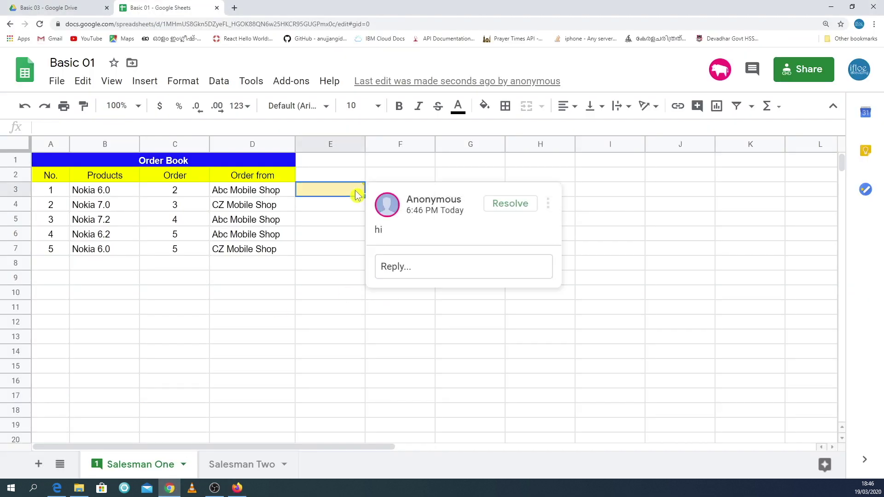
left_click(324, 281)
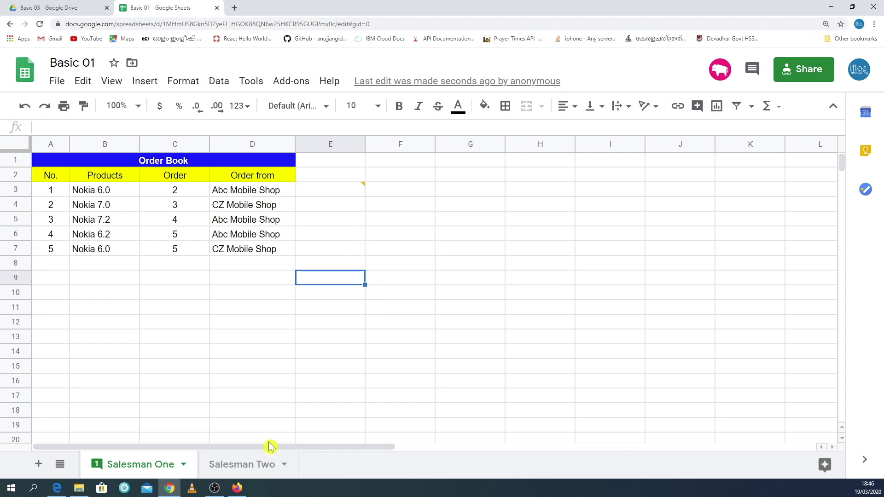
- Change link access to 'Anyone with the link can edit' and confirm
left_click(792, 74)
left_click(429, 202)
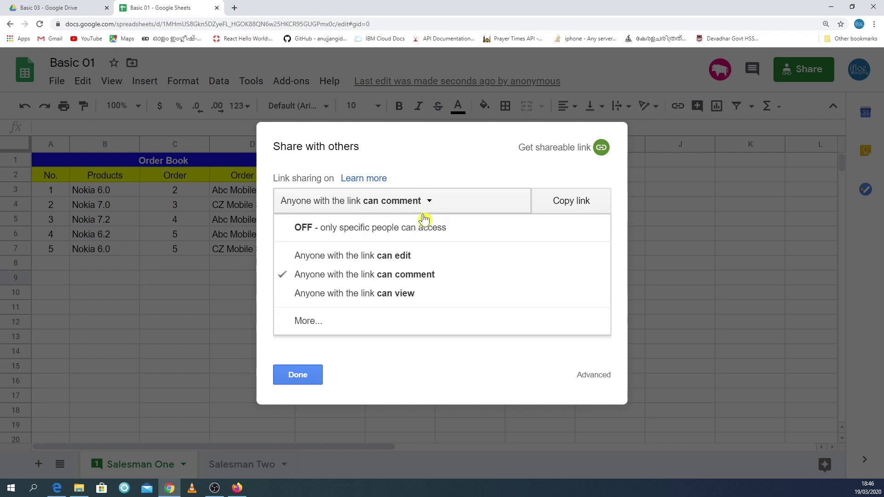
left_click(386, 258)
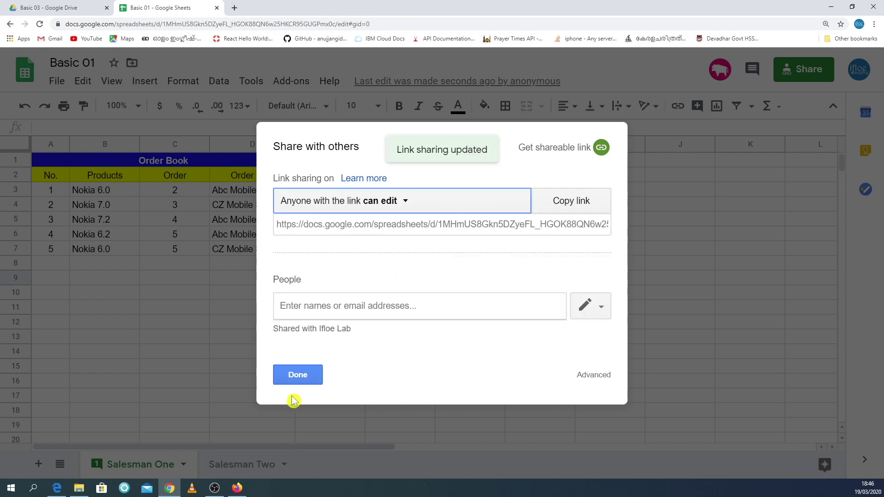
left_click(299, 381)
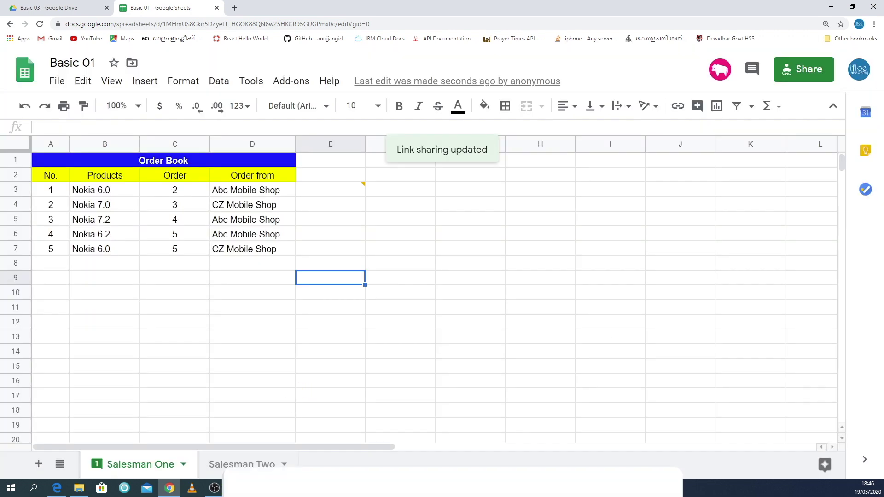
left_click(237, 488)
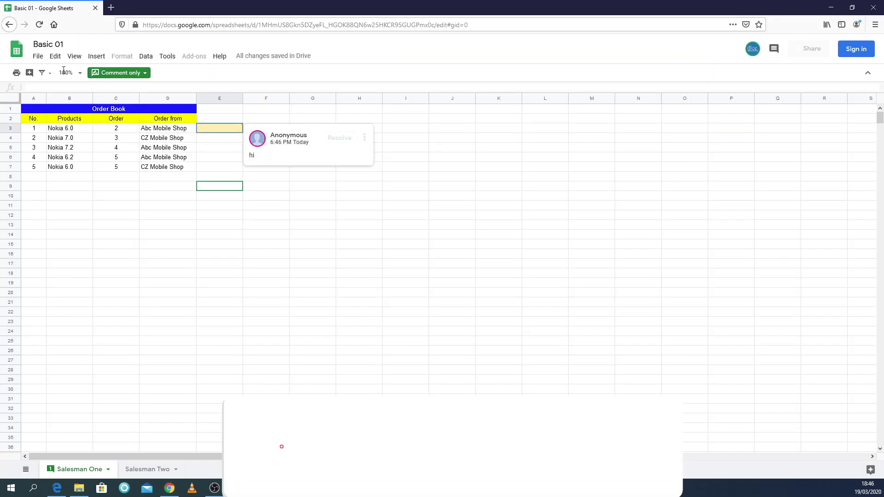
- Reload the Firefox copy with edit access and enter 'hhhh' in cell F5 as the visitor
left_click(39, 26)
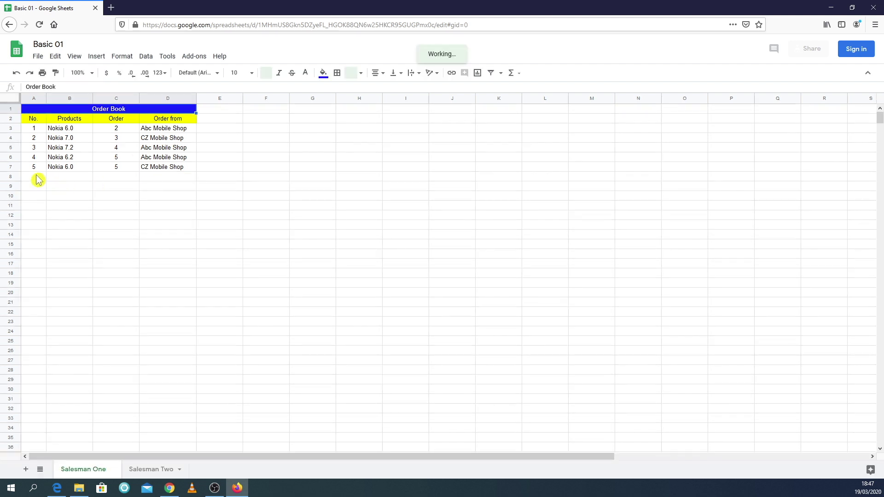
left_click(256, 147)
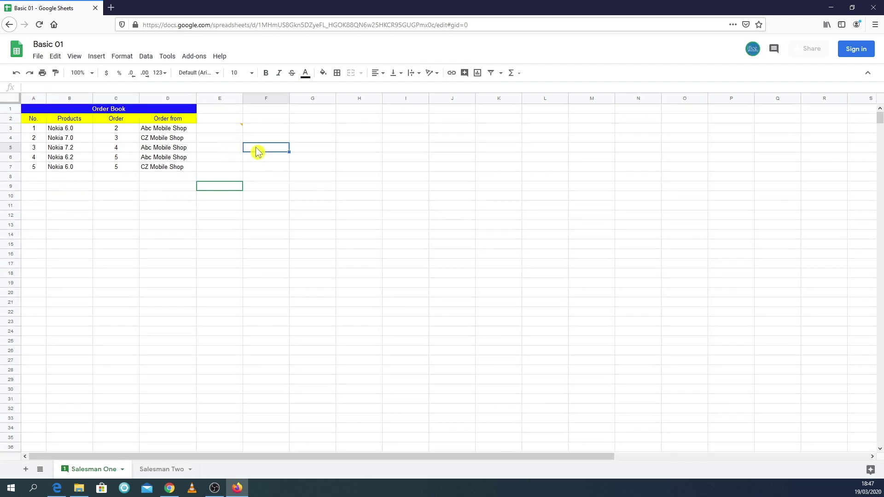
type("hhhh")
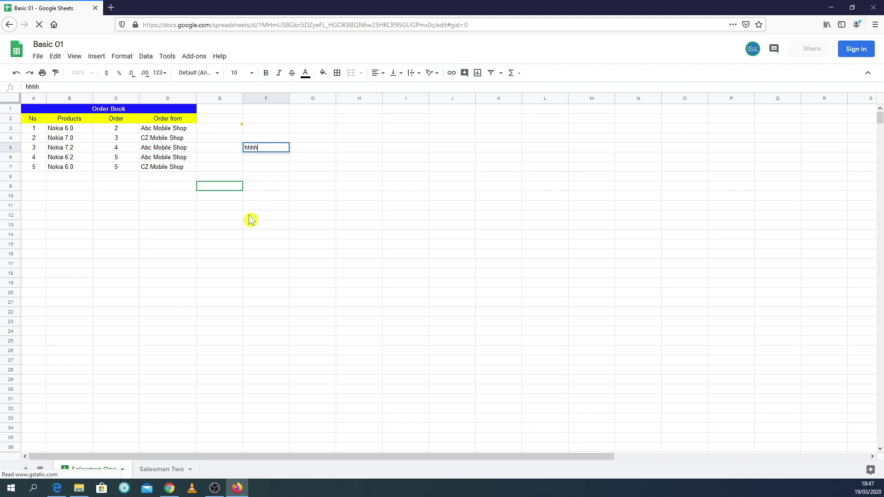
left_click(250, 218)
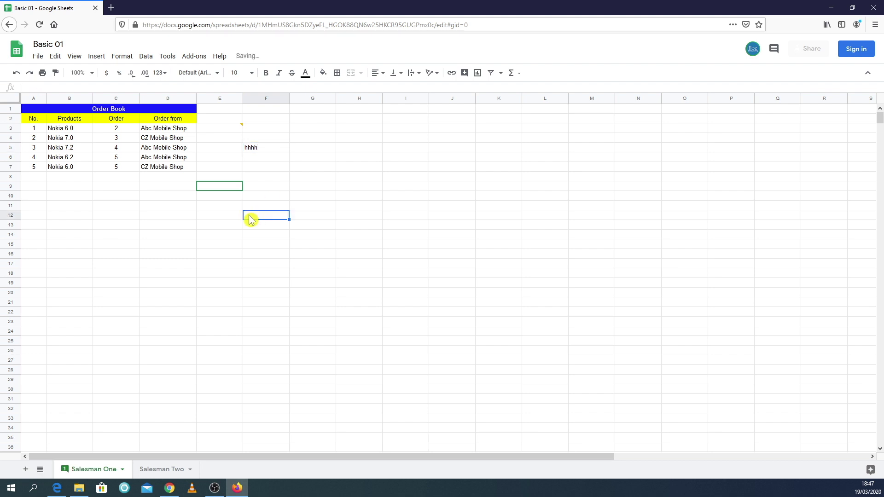
key("alt+Tab")
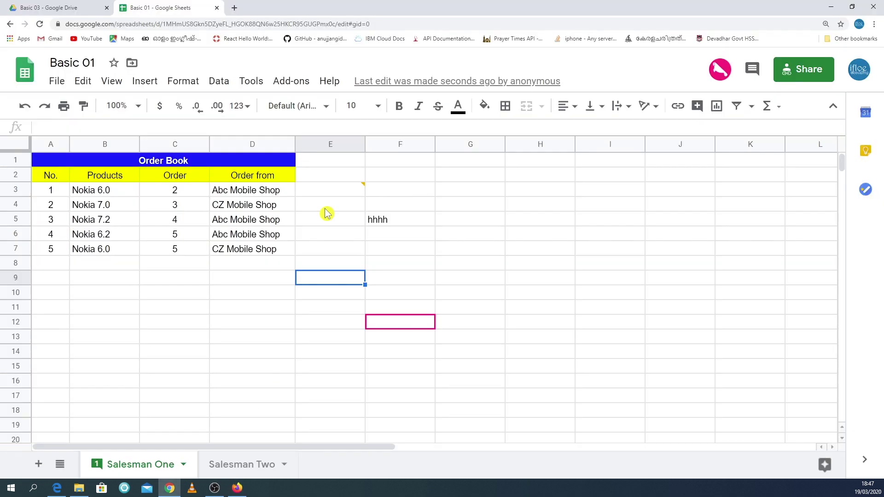
- Turn link sharing off so only specific people can access Basic 01
left_click(800, 75)
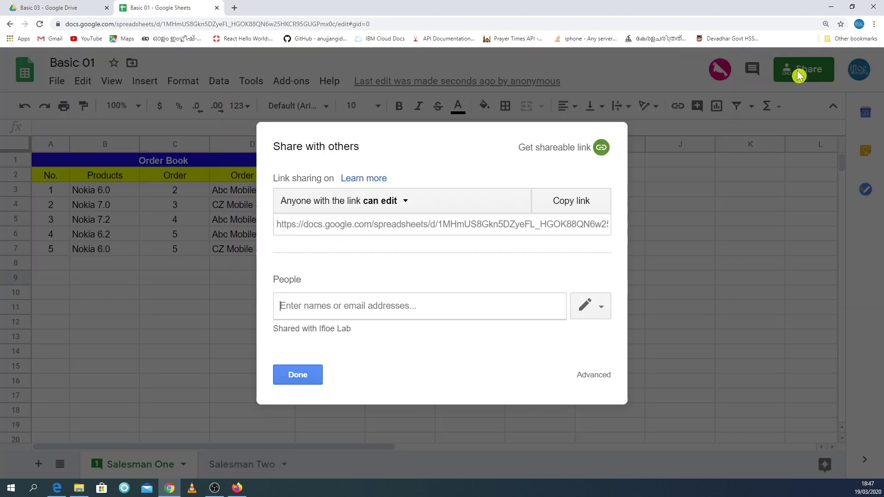
left_click(398, 201)
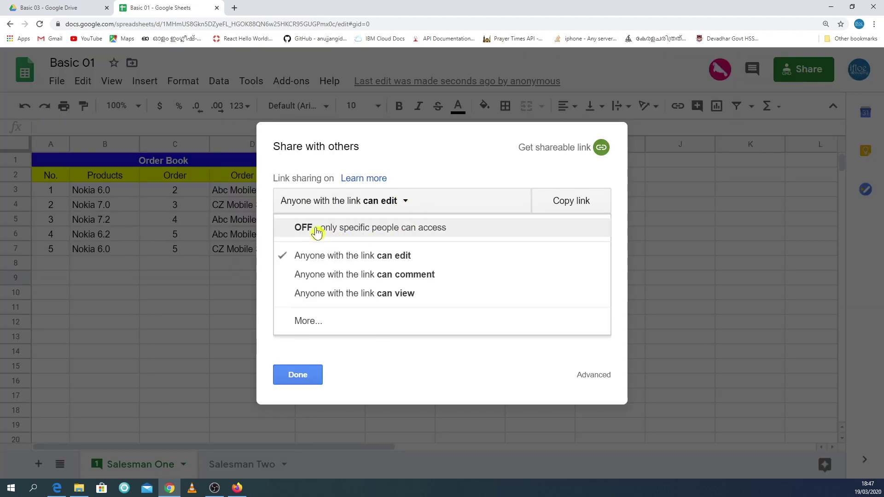
left_click(389, 230)
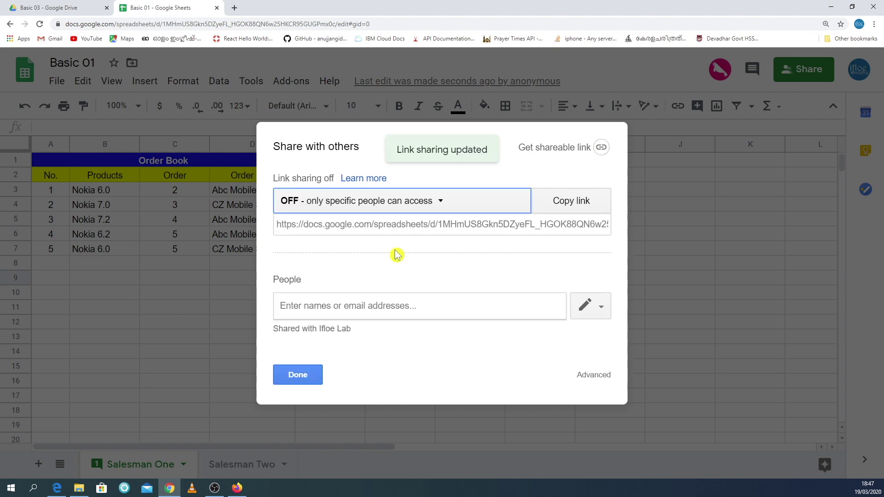
left_click(302, 380)
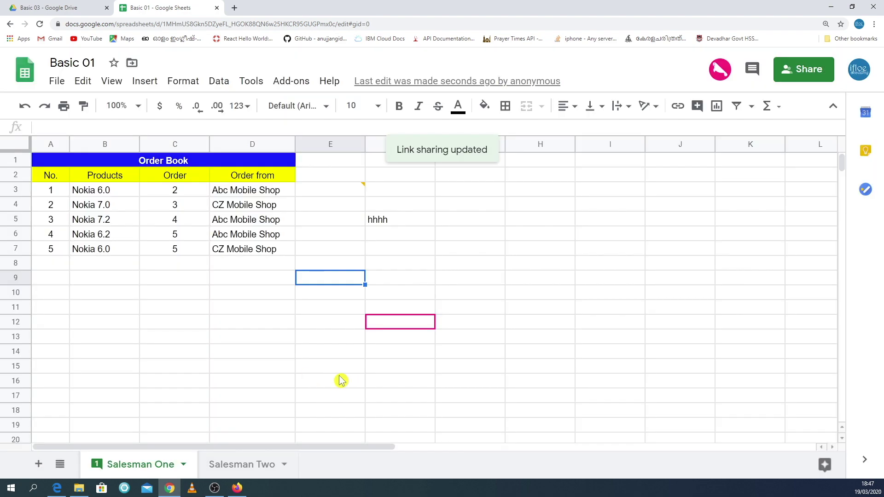
- Reload the sheet in the signed-out Firefox window to test the restricted access
left_click(237, 488)
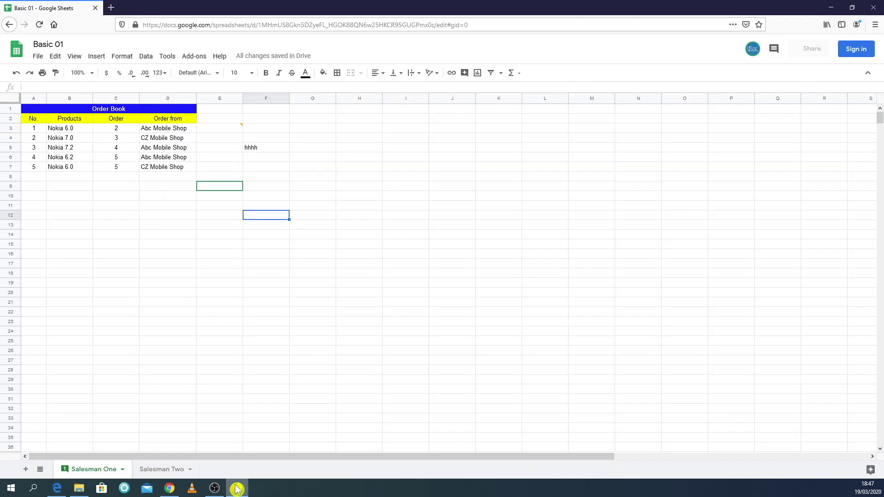
left_click(39, 24)
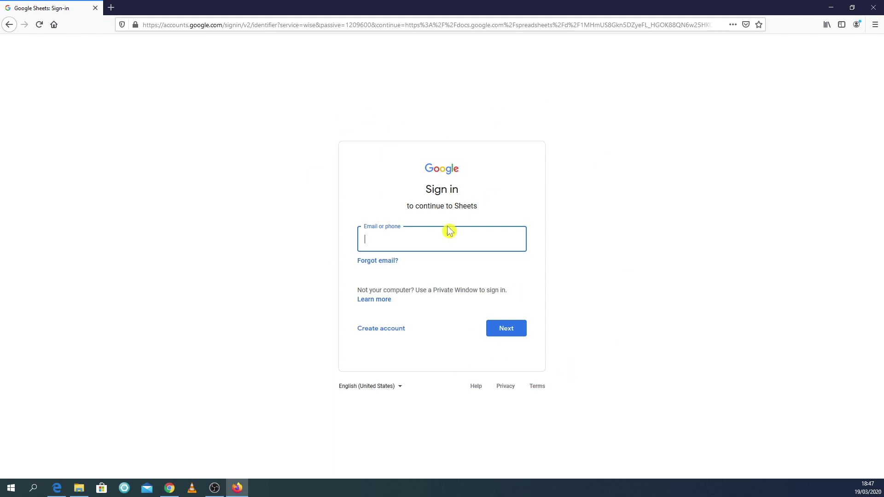
left_click(828, 9)
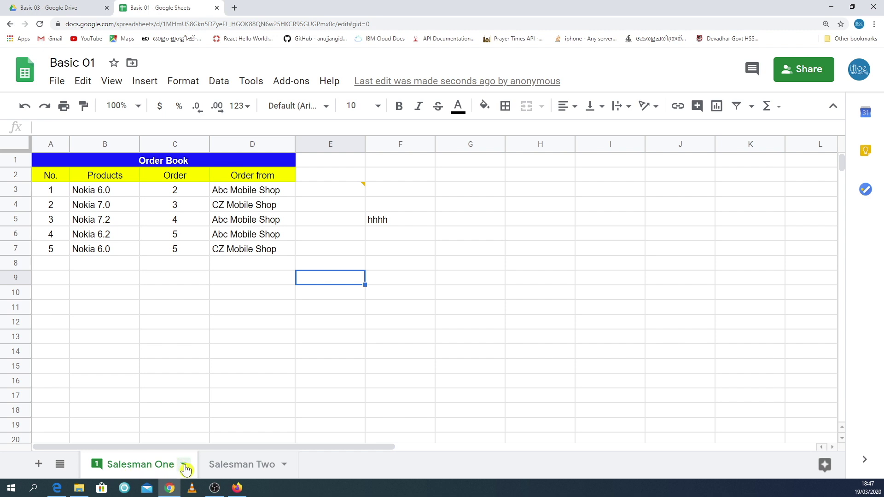
left_click_drag(52, 162, 199, 321)
left_click(216, 467)
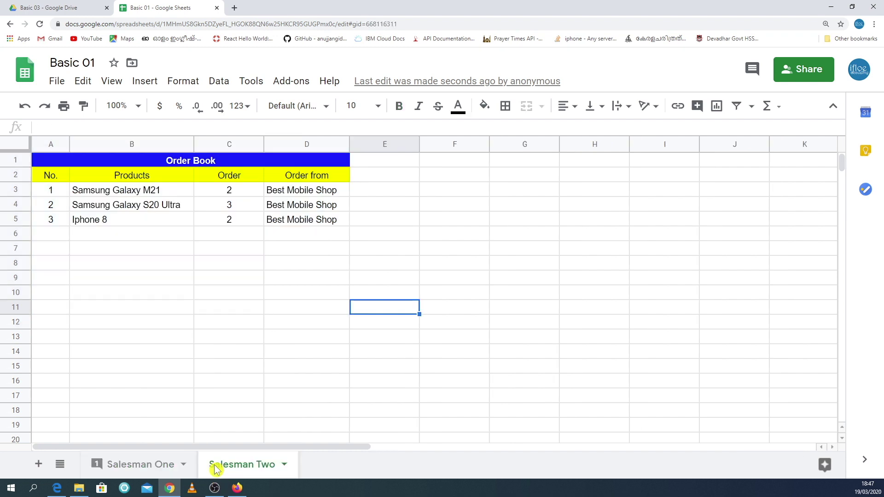
left_click_drag(53, 162, 265, 312)
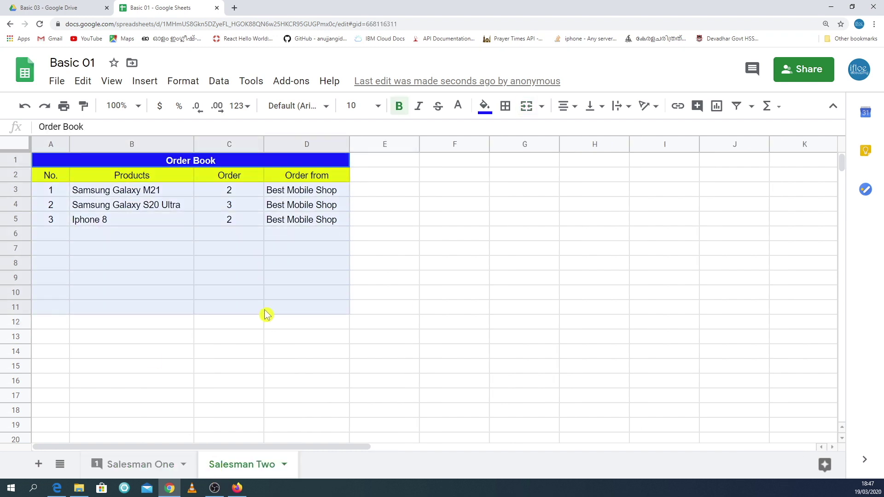
left_click(132, 396)
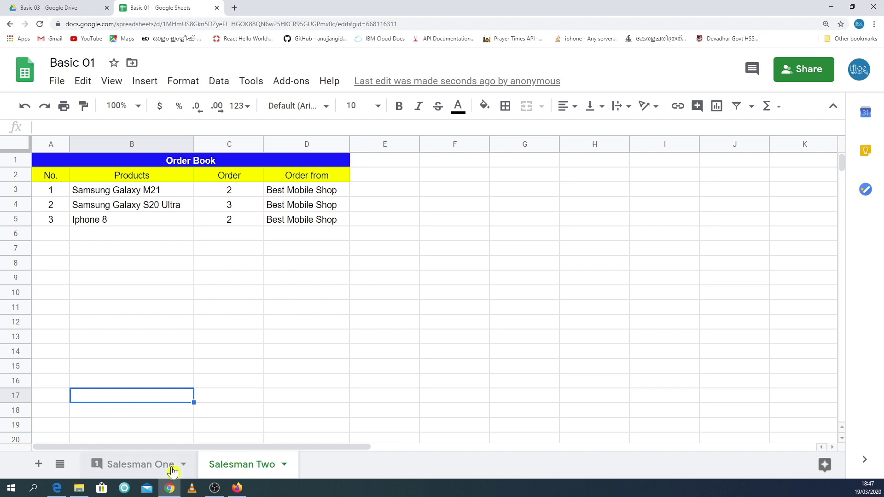
left_click(131, 466)
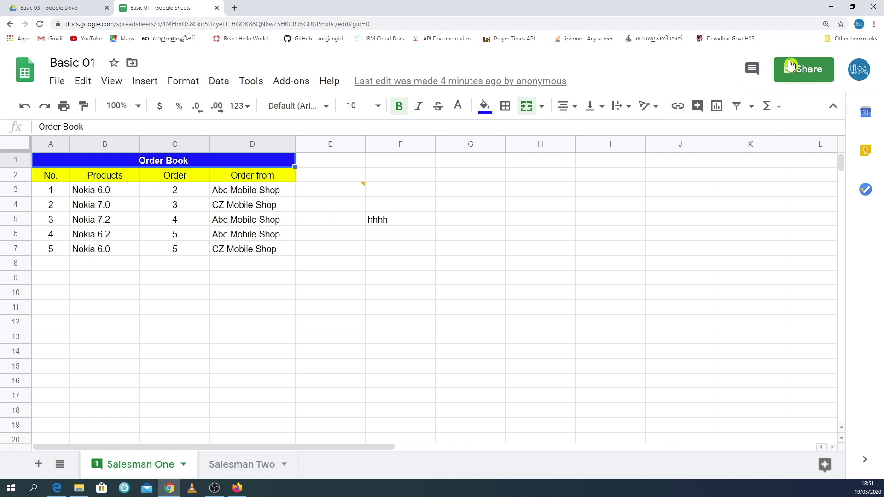
- Share Basic 01 with the collaborator's Google account and send the invitation
left_click(792, 73)
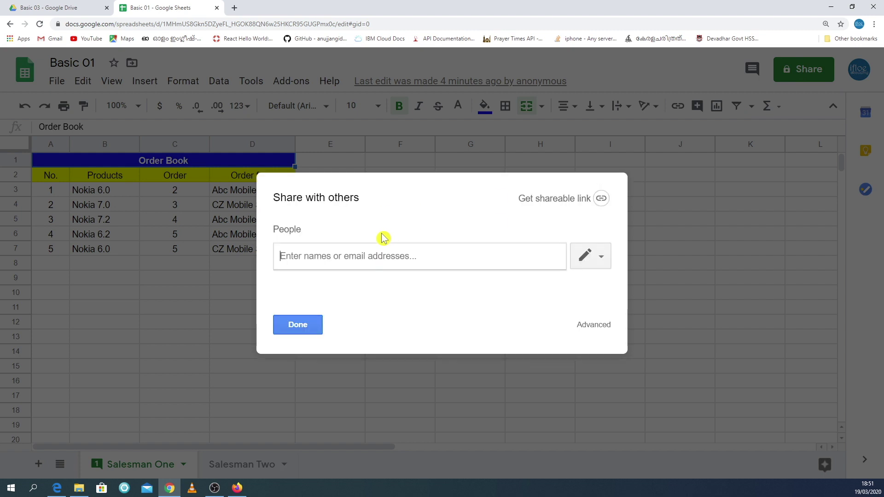
type("ifl")
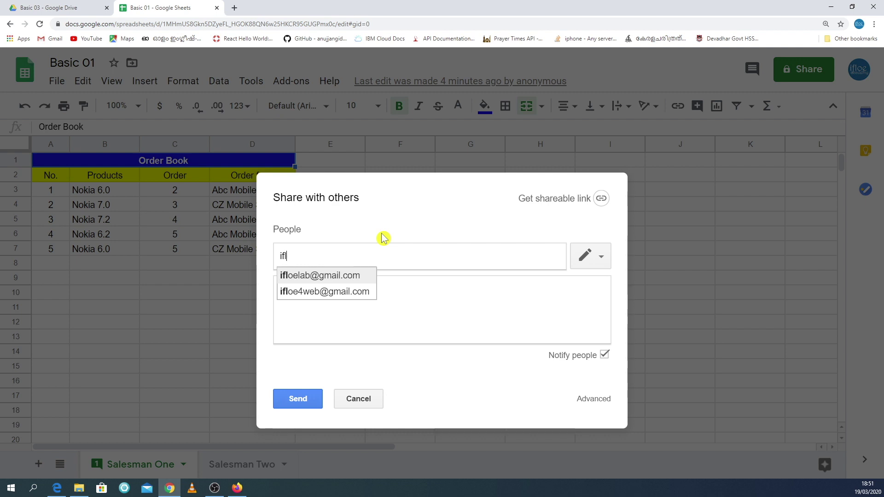
type("oe")
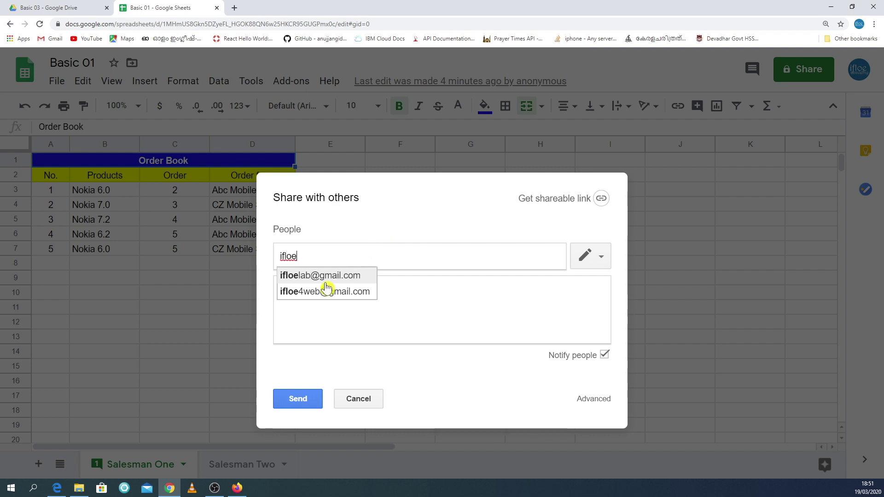
left_click(330, 277)
left_click(298, 403)
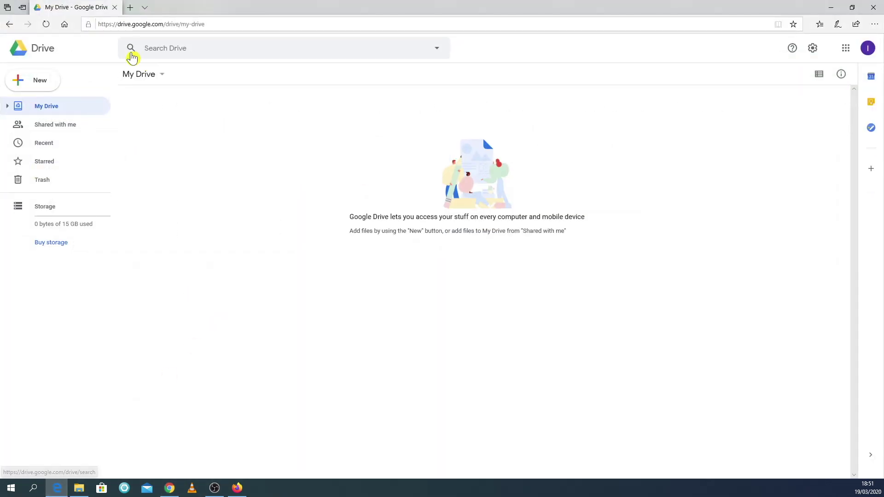
- Confirm the collaborator account is signed in to Edge's Drive and open the shared Basic 01 spreadsheet
left_click(138, 77)
left_click(38, 109)
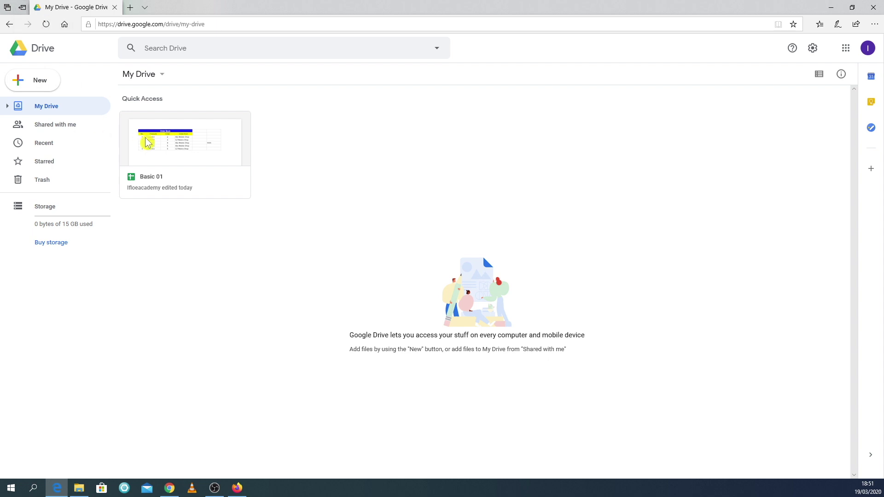
left_click(867, 49)
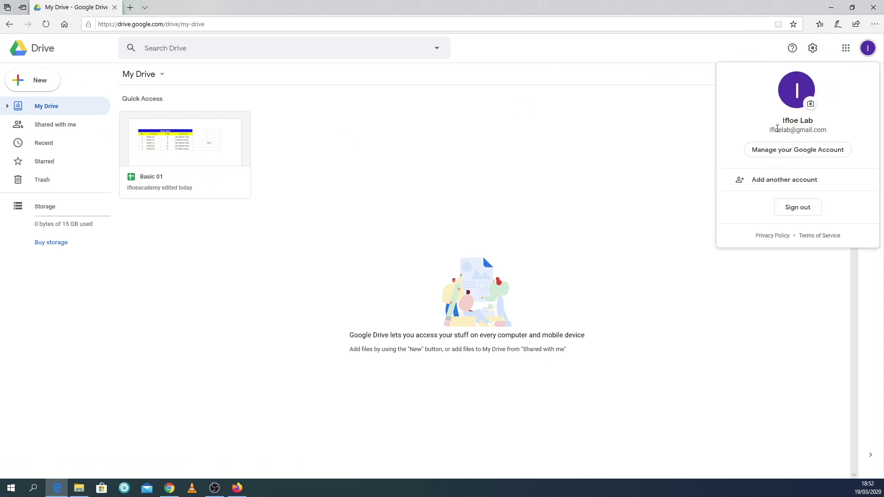
left_click_drag(769, 135, 823, 134)
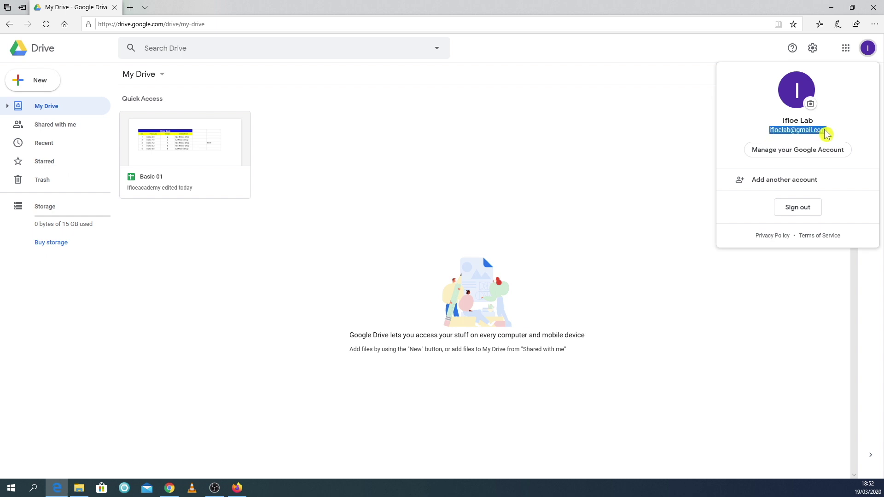
left_click(546, 175)
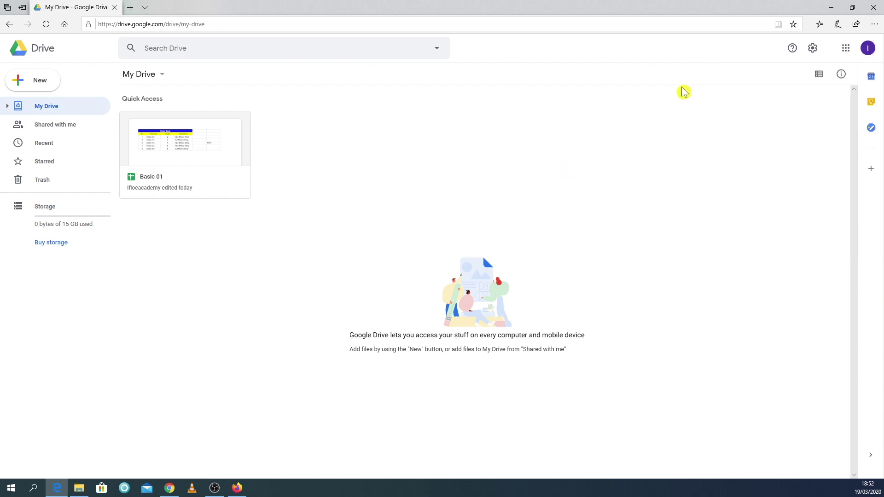
double_click(196, 141)
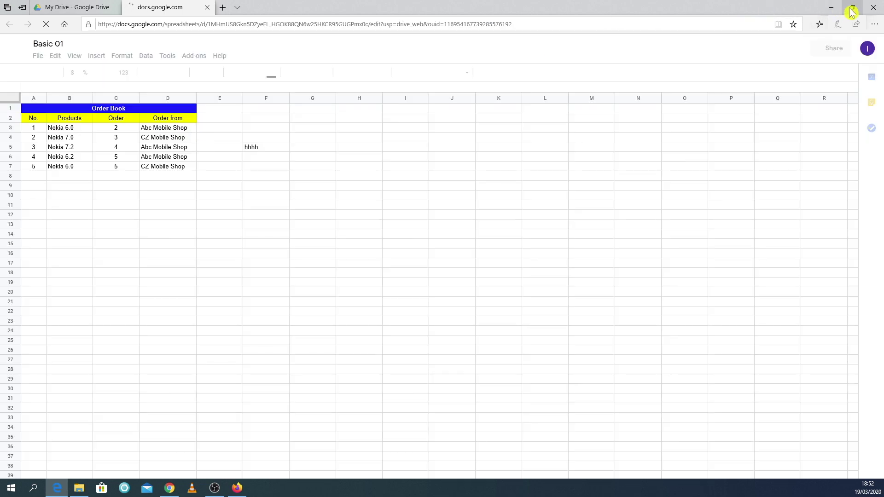
- Shrink the collaborator's and owner's browser windows and arrange them side by side
left_click(852, 8)
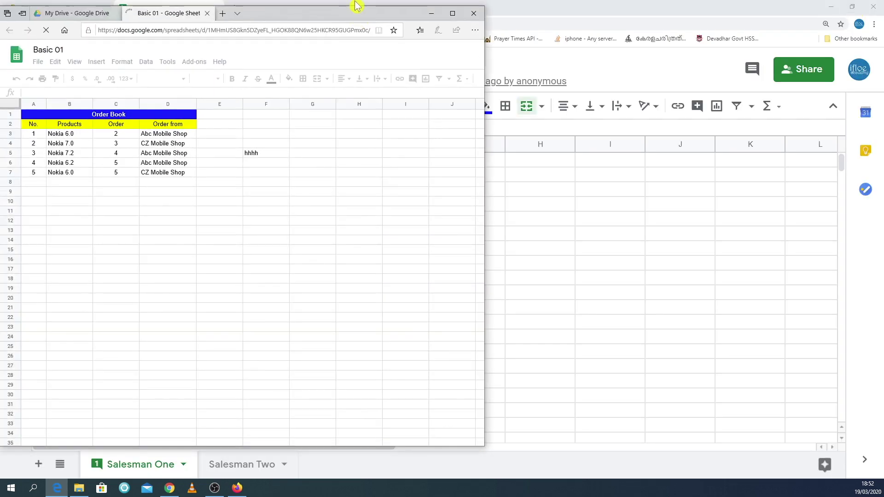
left_click(852, 8)
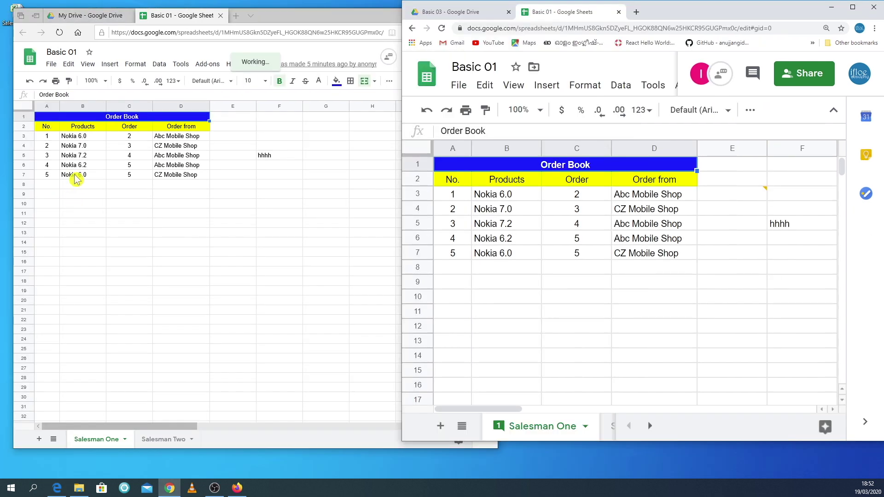
left_click(55, 186)
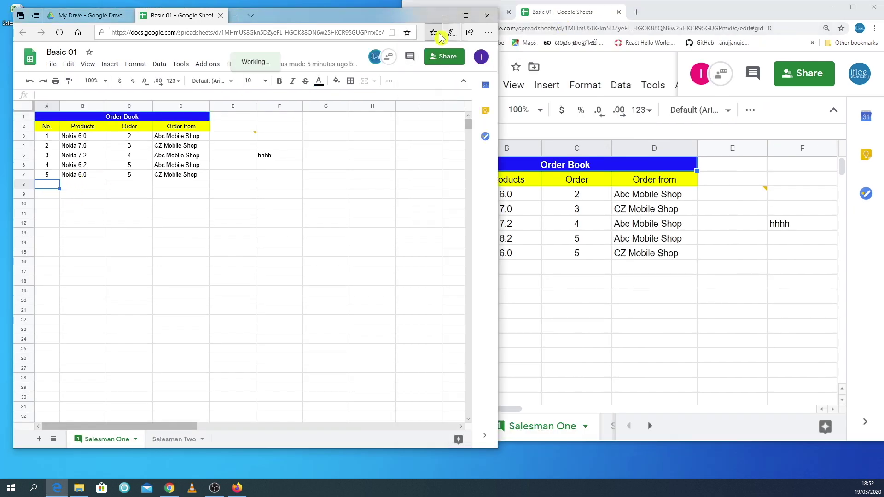
left_click_drag(407, 16, 393, 16)
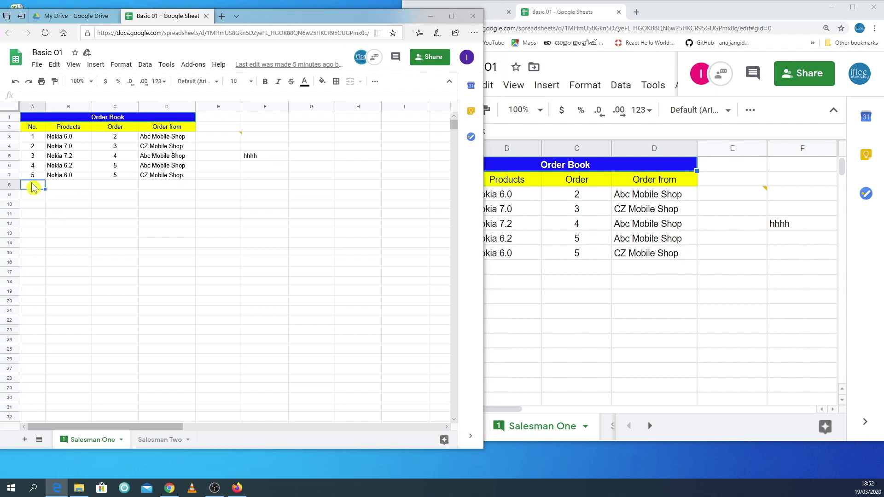
left_click(686, 14)
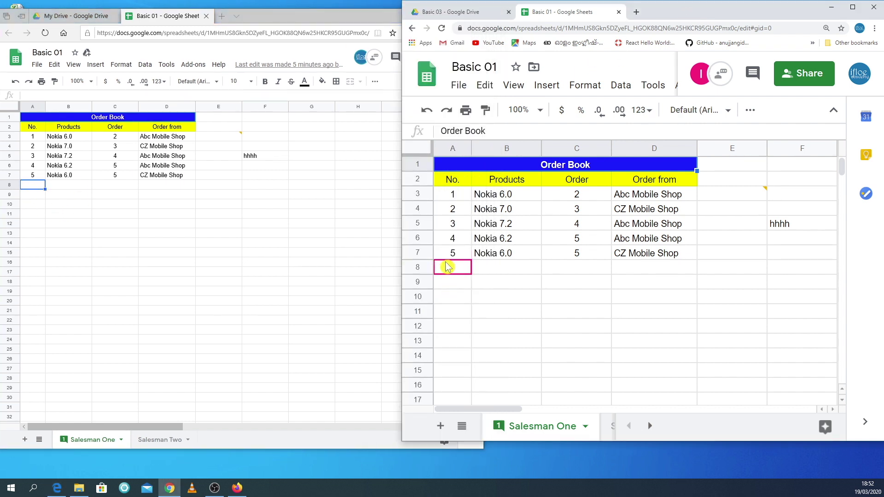
mouse_move(440, 276)
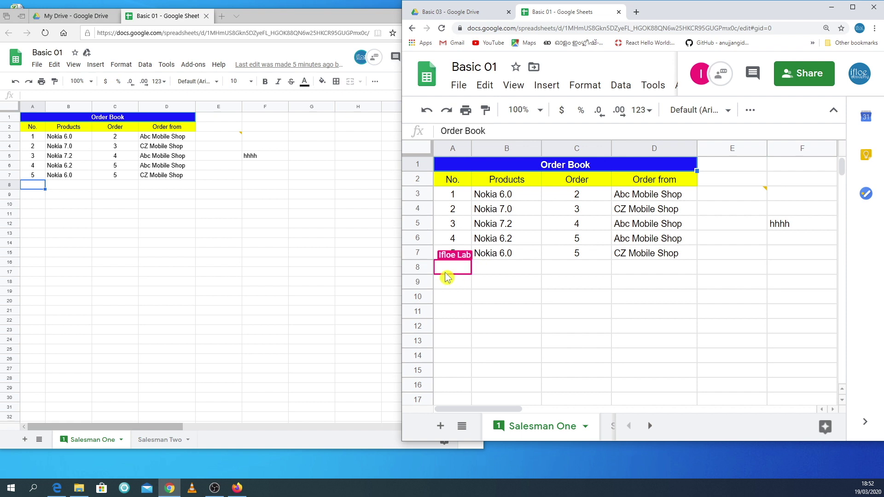
left_click(514, 277)
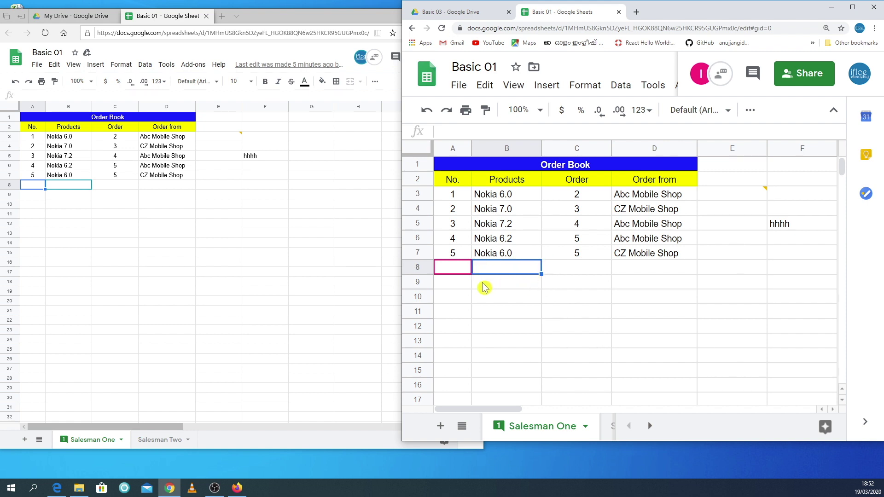
- Bring the left sheet window to the front and select cell A8
mouse_move(72, 187)
mouse_move(457, 277)
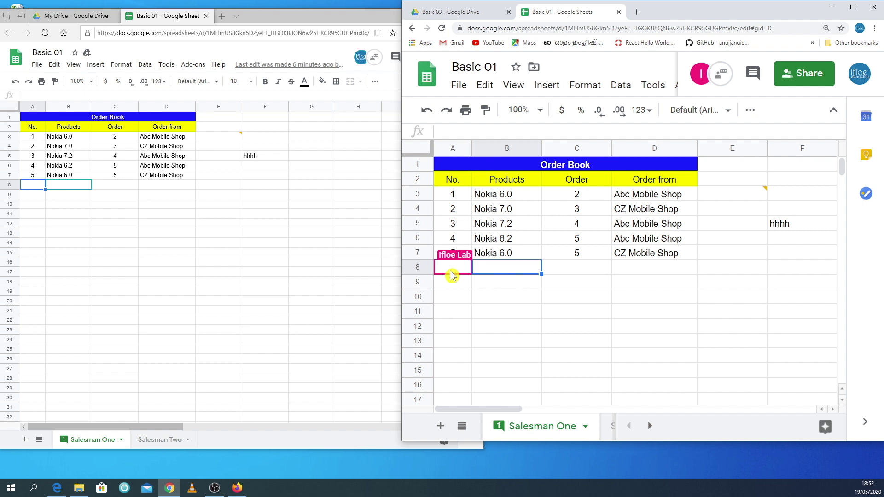
left_click(32, 189)
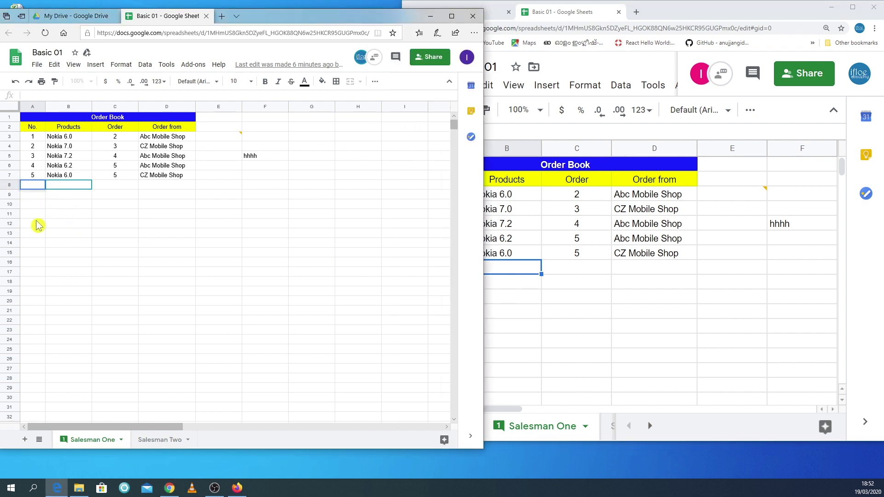
left_click(36, 186)
- Commit order number 6 in A8 and copy Nokia 7.2 from B5 into B8
left_click_drag(683, 15, 735, 14)
left_click(357, 93)
left_click(115, 185)
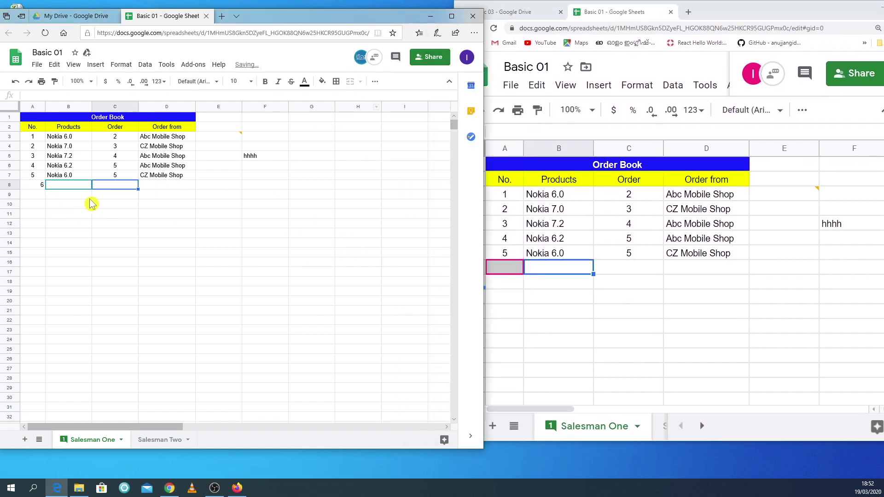
left_click(73, 186)
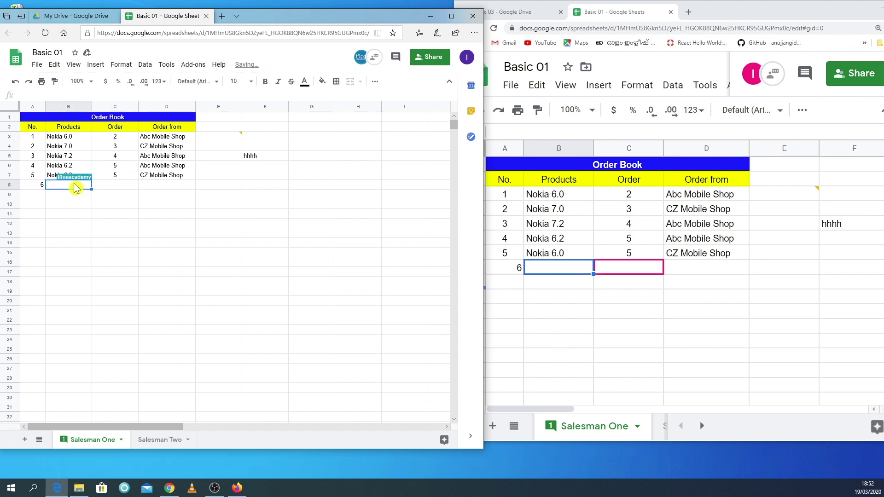
left_click(73, 156)
key("ctrl+c")
left_click(70, 186)
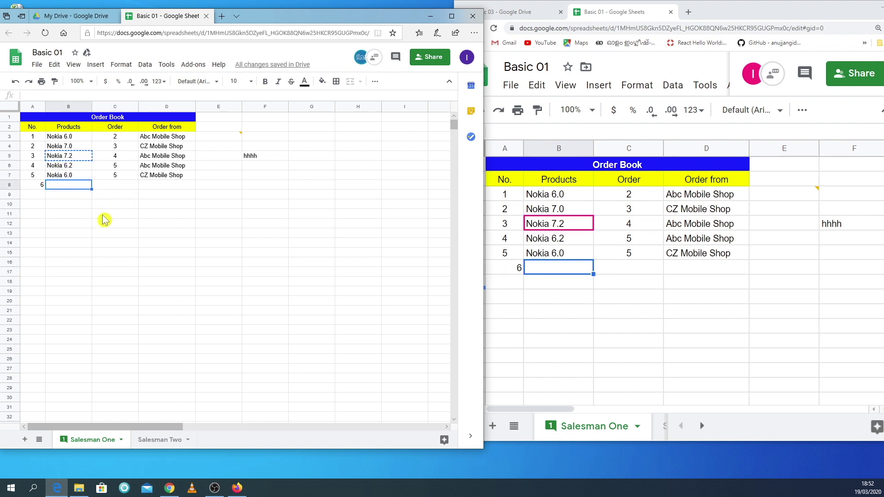
key("ctrl+v")
- Enter quantity 1 in C8 and copy Abc Mobile Shop from D6 into D8
left_click(113, 188)
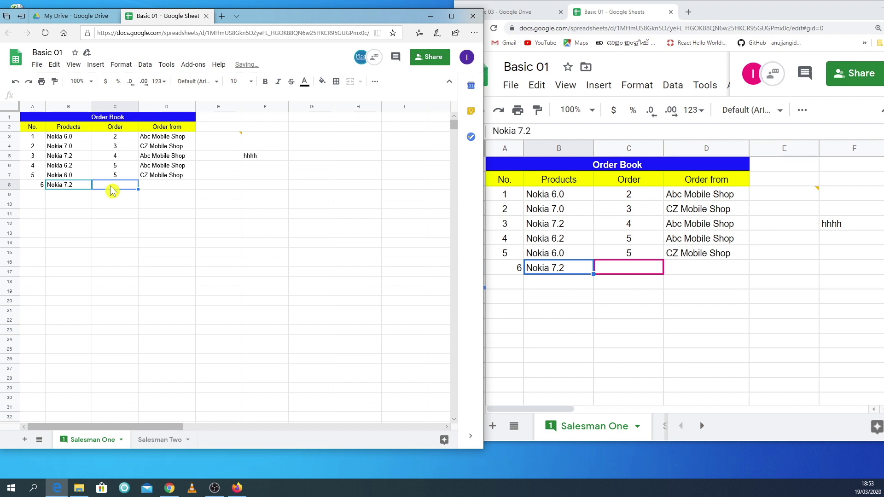
type("1")
left_click(164, 172)
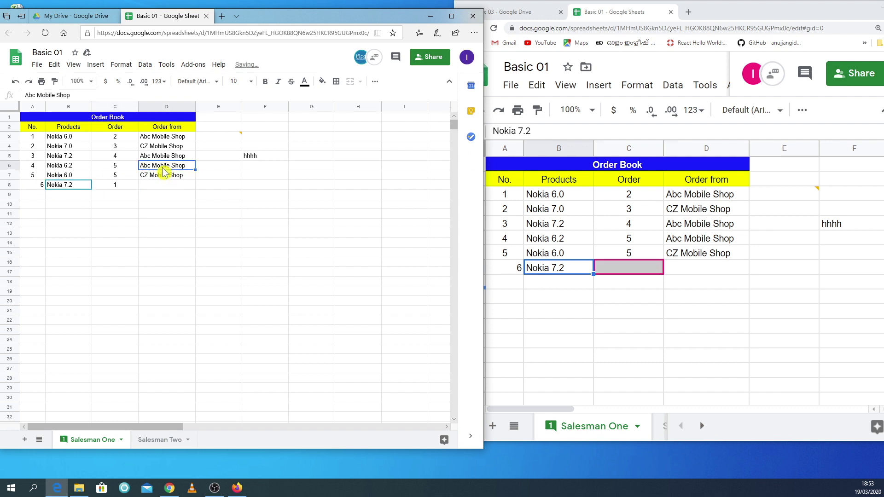
key("ctrl+c")
left_click(172, 187)
key("ctrl+v")
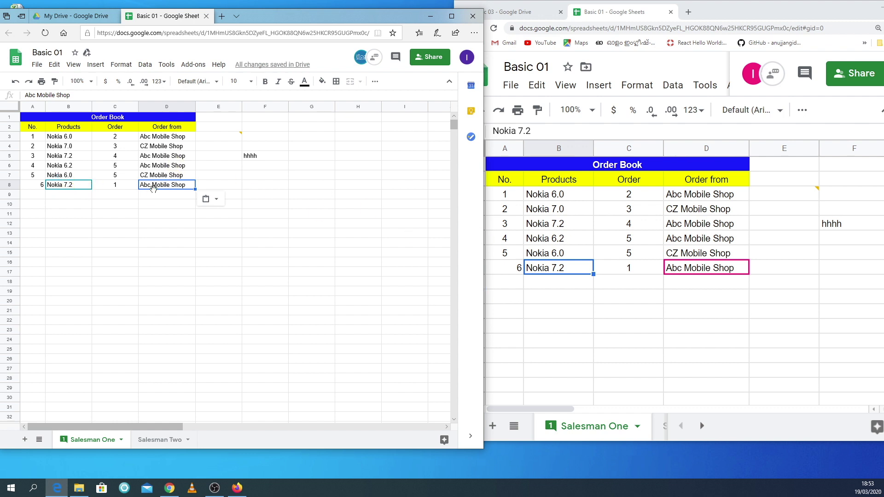
- Centre the order number 6 in A8 horizontally
left_click(636, 279)
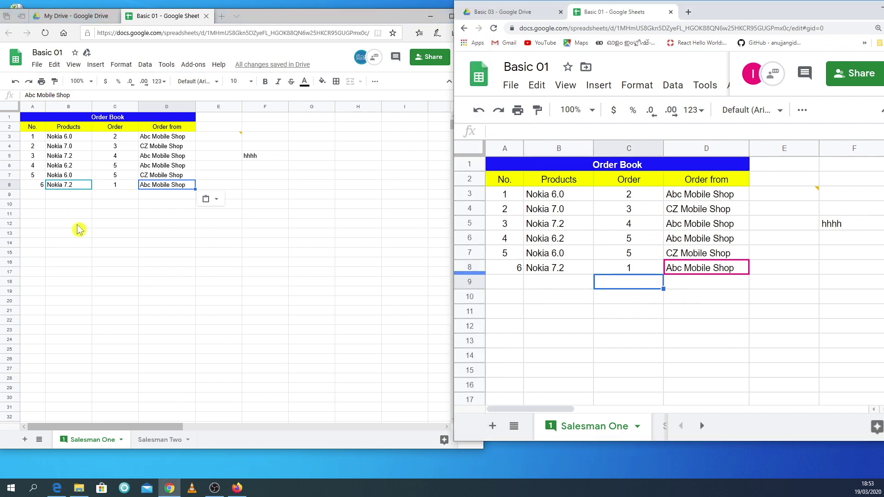
left_click(35, 186)
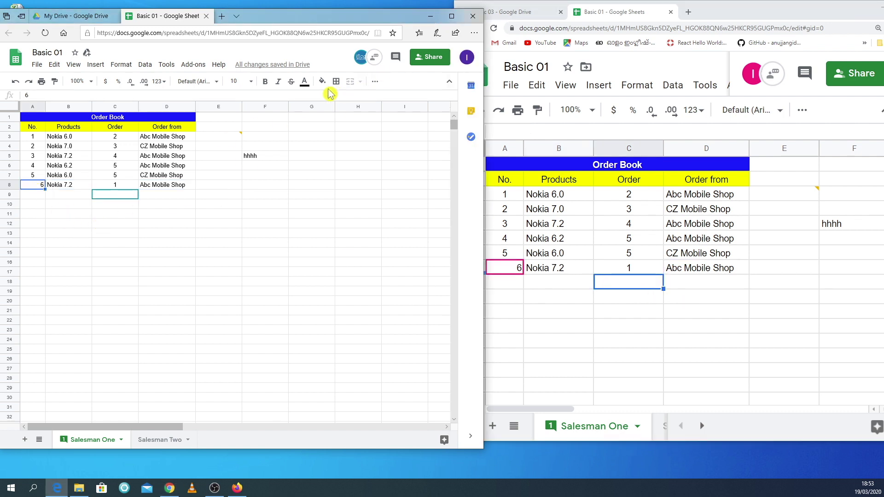
left_click(373, 83)
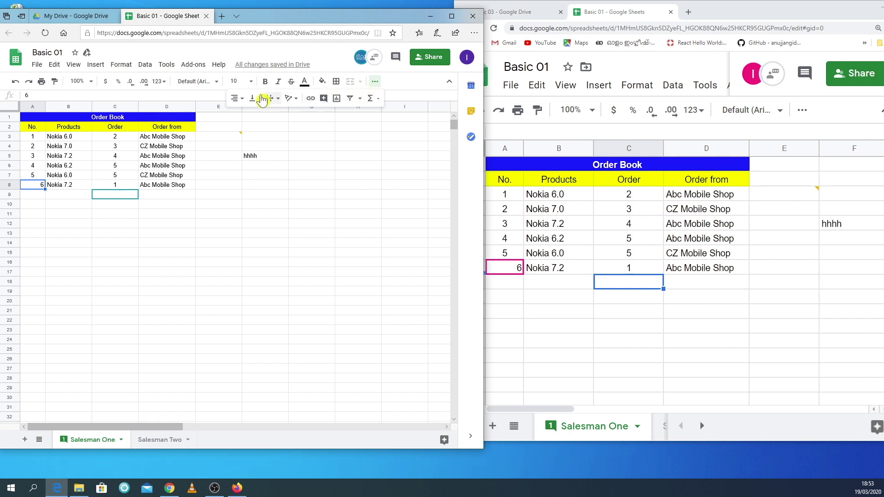
left_click(236, 98)
left_click(249, 119)
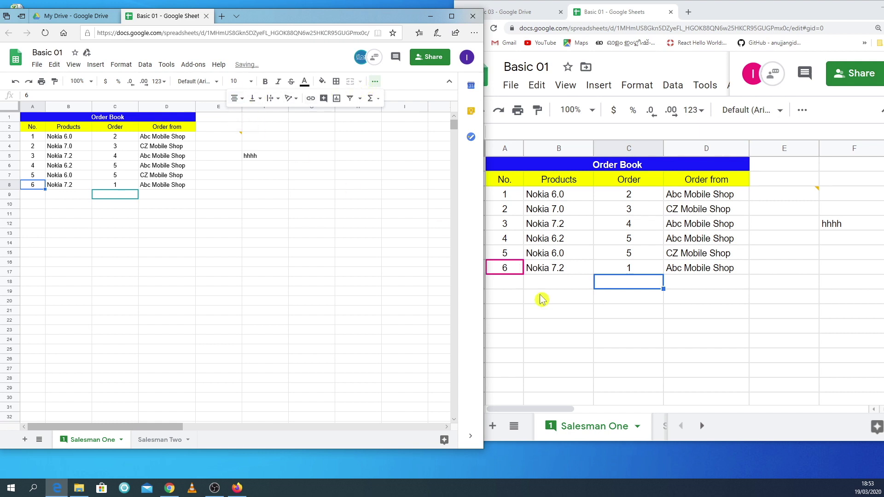
left_click(189, 254)
left_click(216, 187)
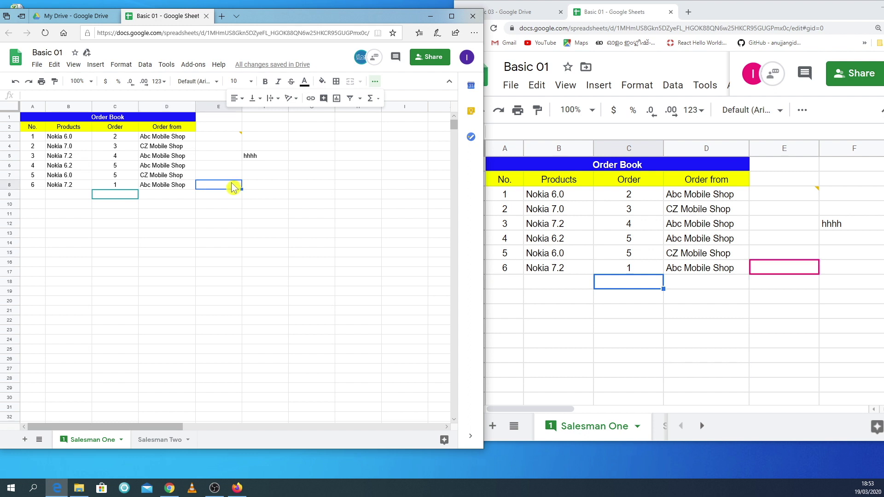
- Add a comment 'Hello' to cell E8
right_click(781, 267)
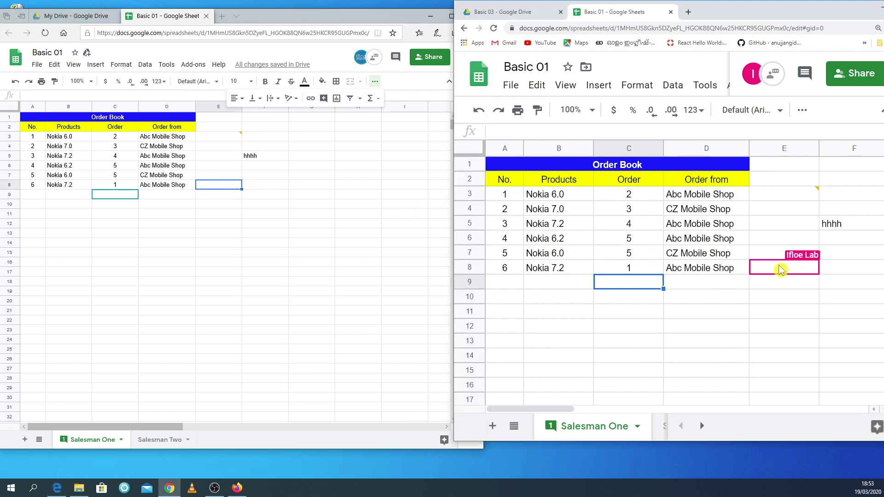
scroll(838, 373, "down", 4)
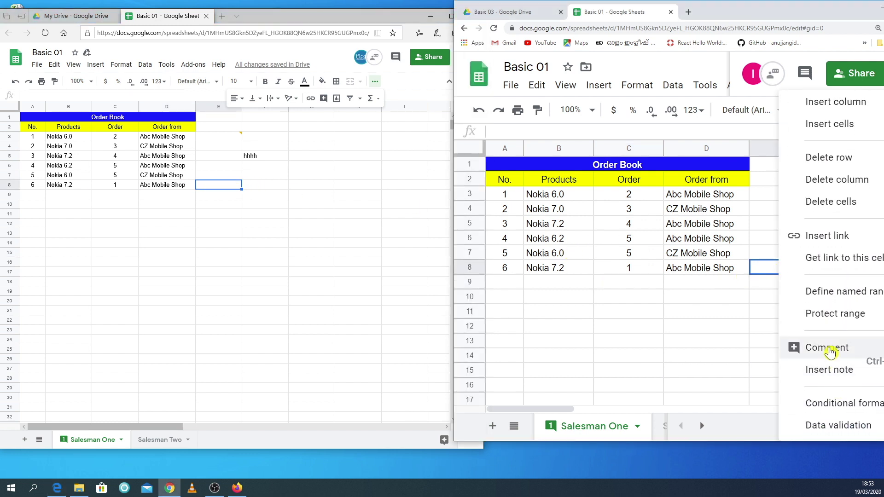
left_click(782, 350)
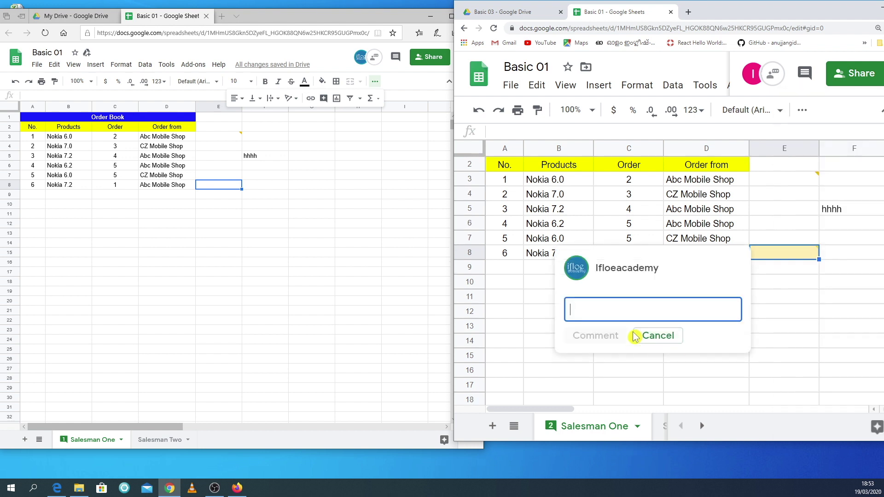
type("Hello")
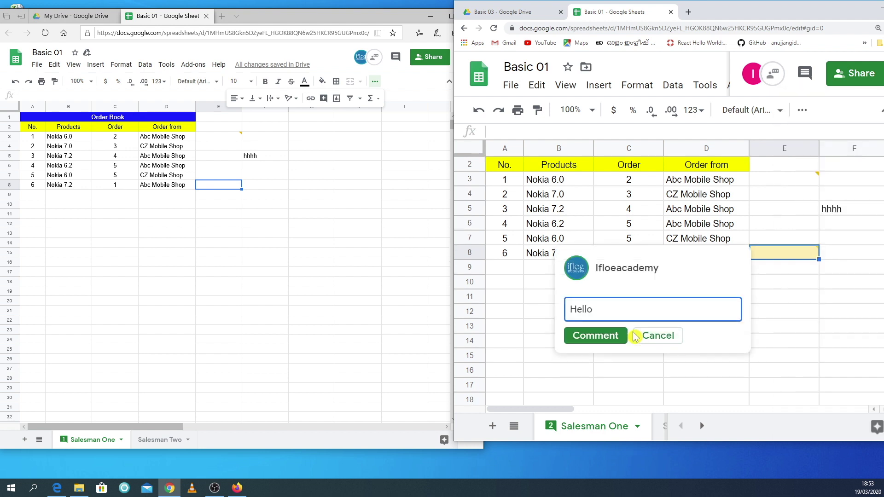
left_click(612, 336)
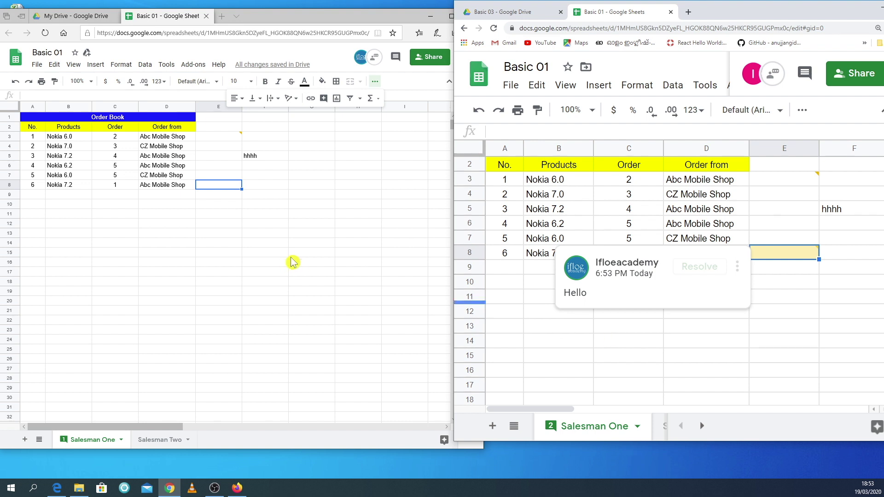
- From the left window, reply 'OK' to the Hello comment
mouse_move(225, 188)
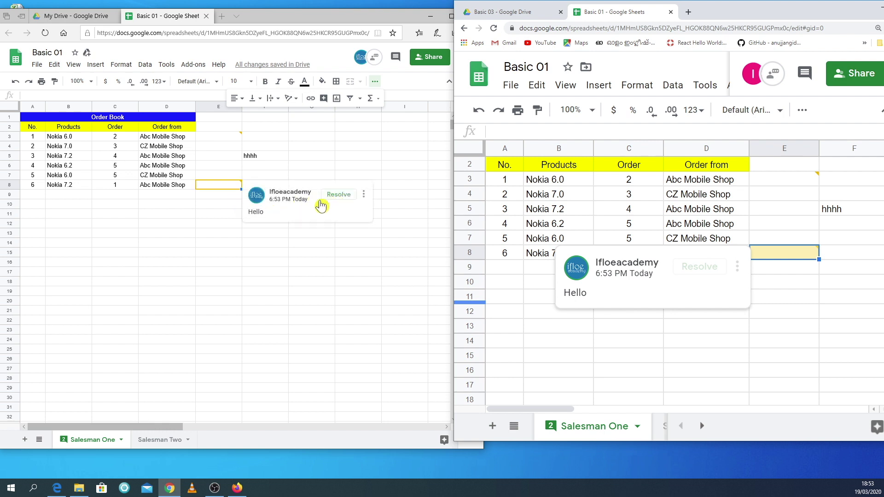
left_click(275, 217)
left_click(265, 237)
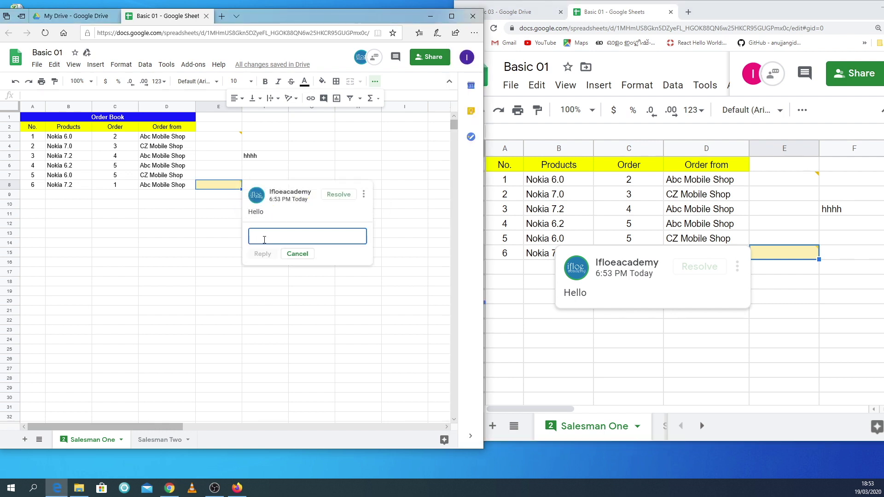
type("OK")
left_click(261, 254)
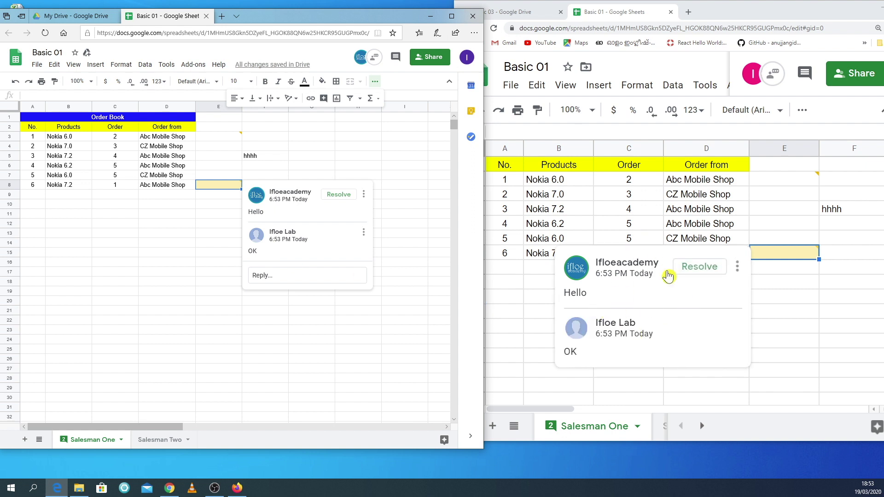
- In the right window, view the comment history, then select cell C10
left_click(779, 316)
left_click(796, 79)
left_click(796, 79)
left_click(629, 284)
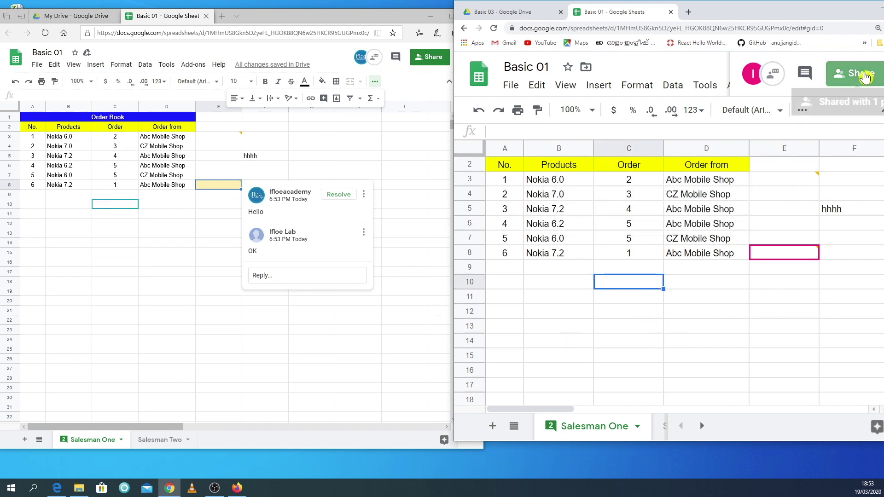
- Review the advanced sharing settings and collaborator permissions without changing them
left_click(865, 75)
left_click_drag(766, 10, 746, 4)
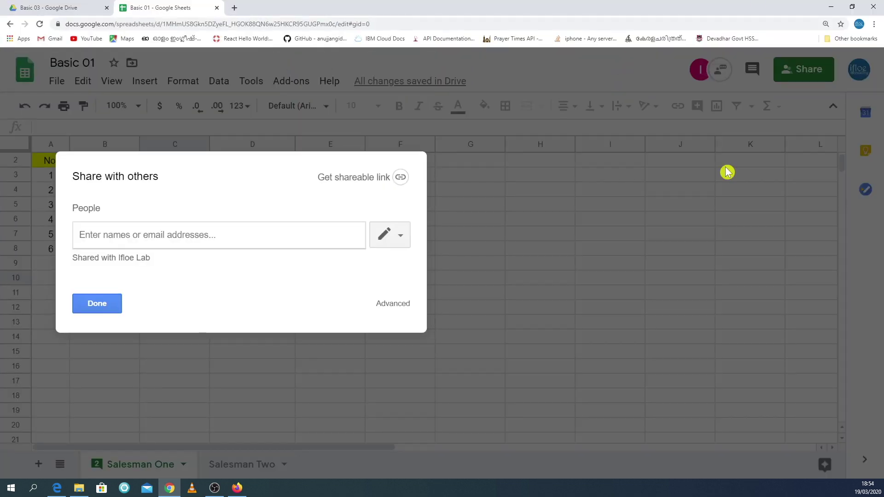
left_click(393, 304)
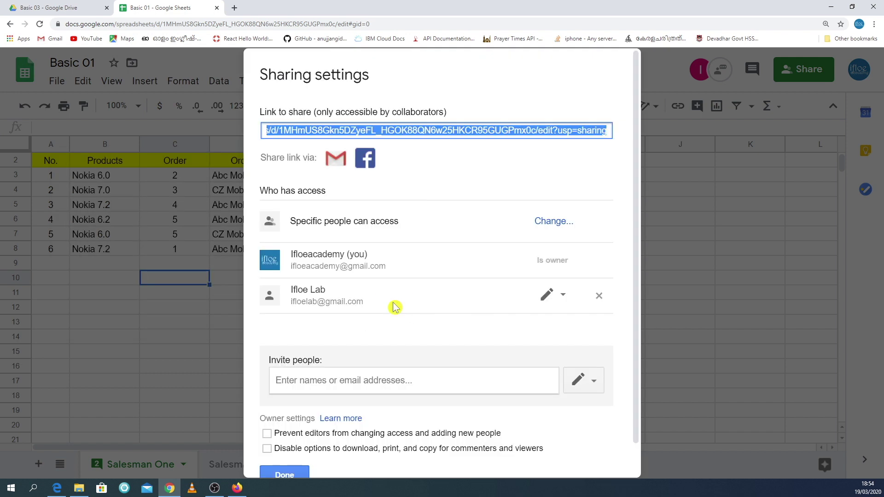
left_click(563, 300)
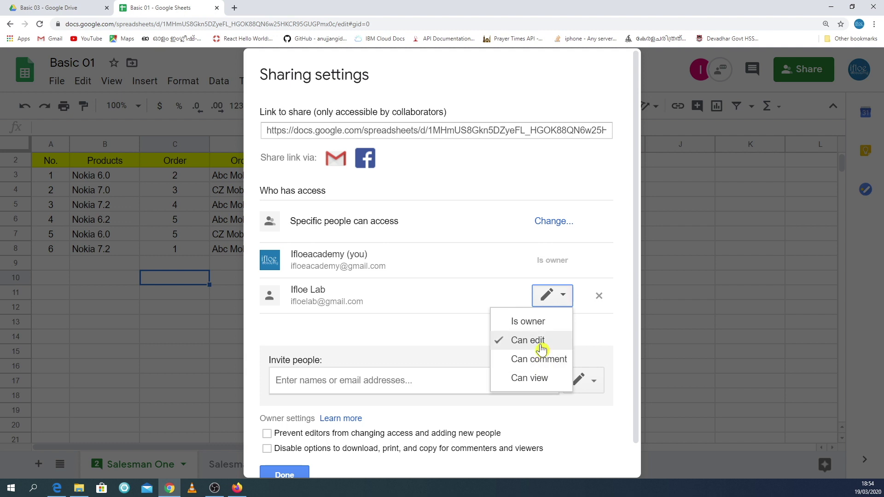
left_click(460, 335)
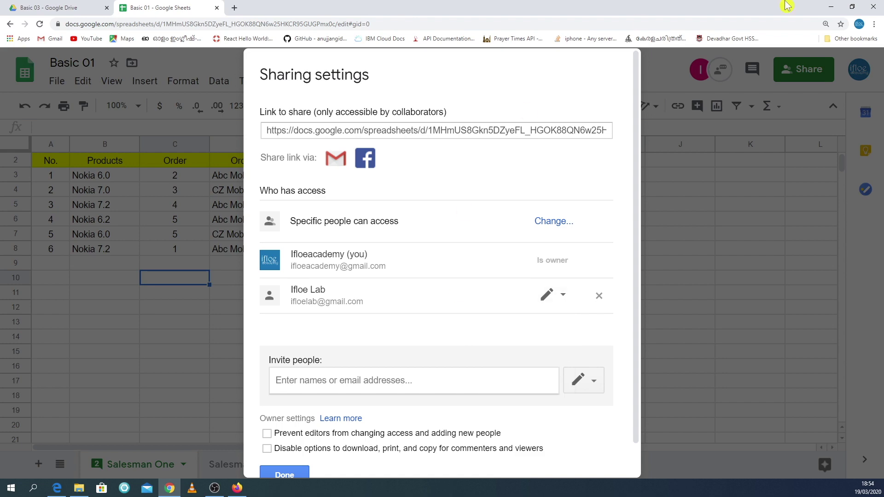
left_click(852, 6)
left_click(192, 225)
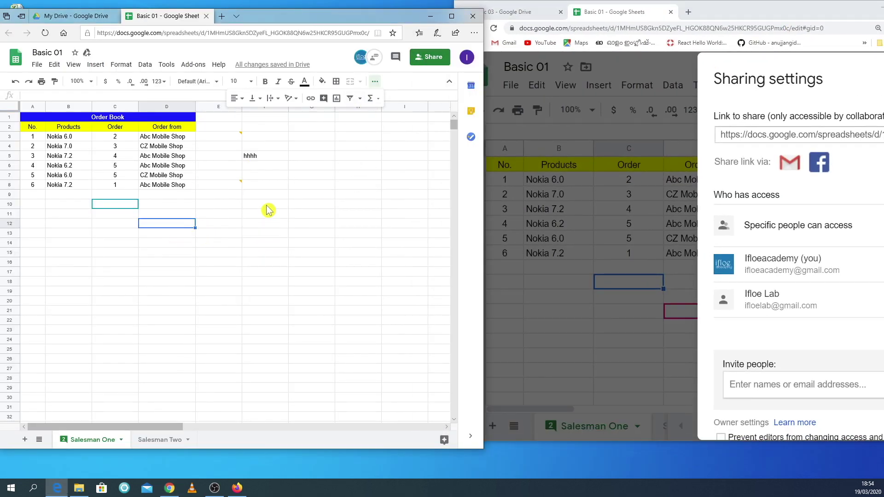
- In the left window, enter the collaborator's e-mail address and send the share invitation
left_click(430, 57)
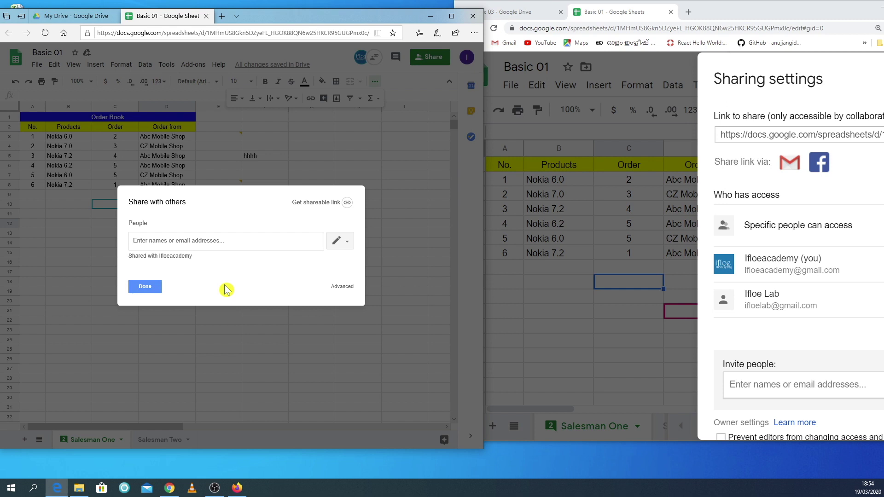
type("ifloe")
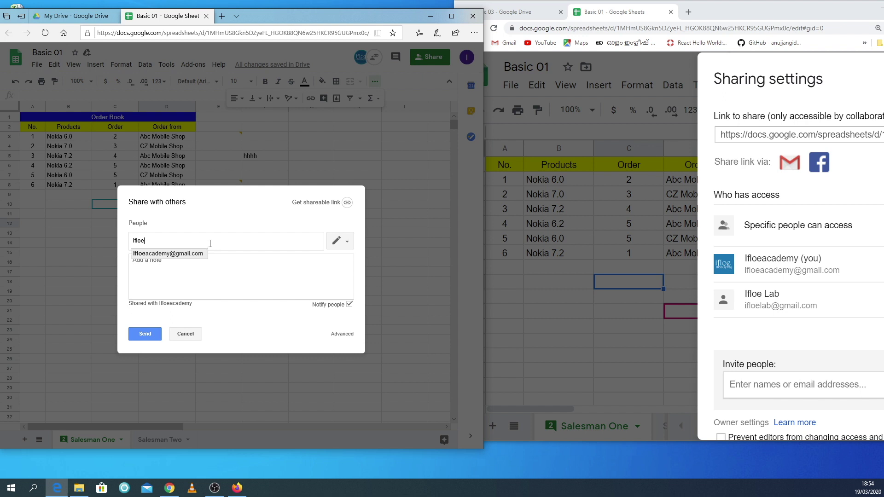
type("4we")
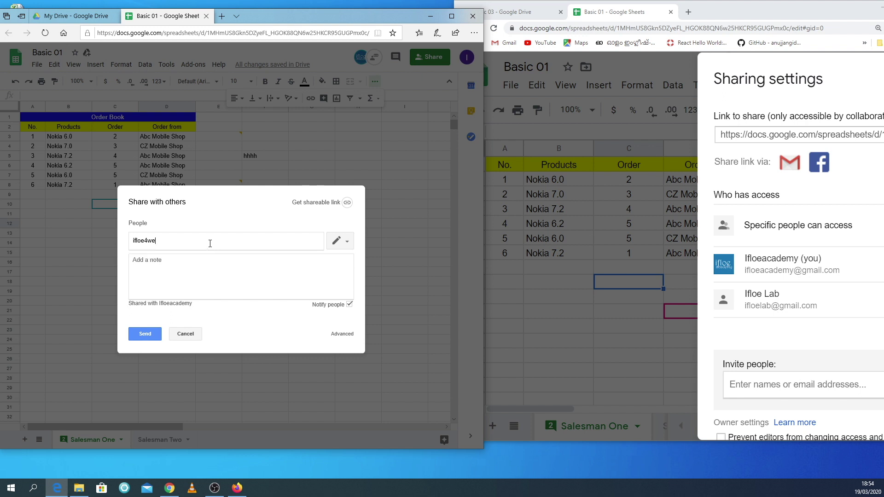
type("b\"g")
left_click_drag(192, 242, 120, 238)
key("ctrl+c")
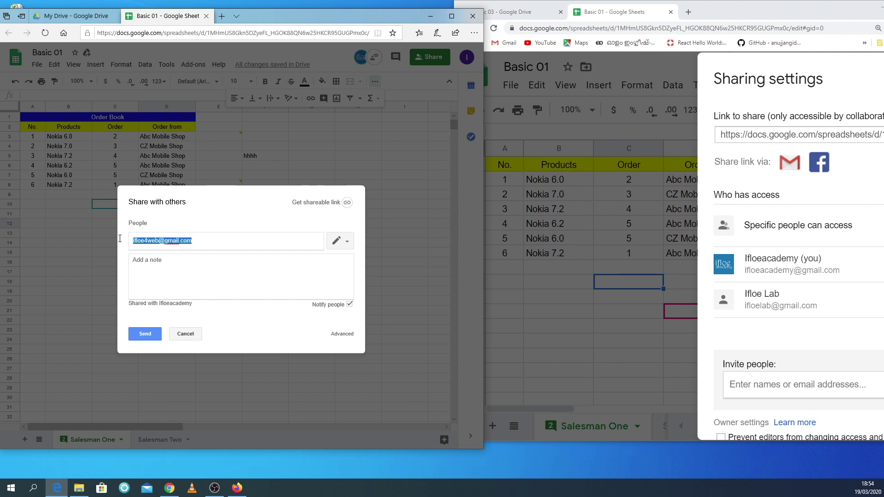
left_click(148, 334)
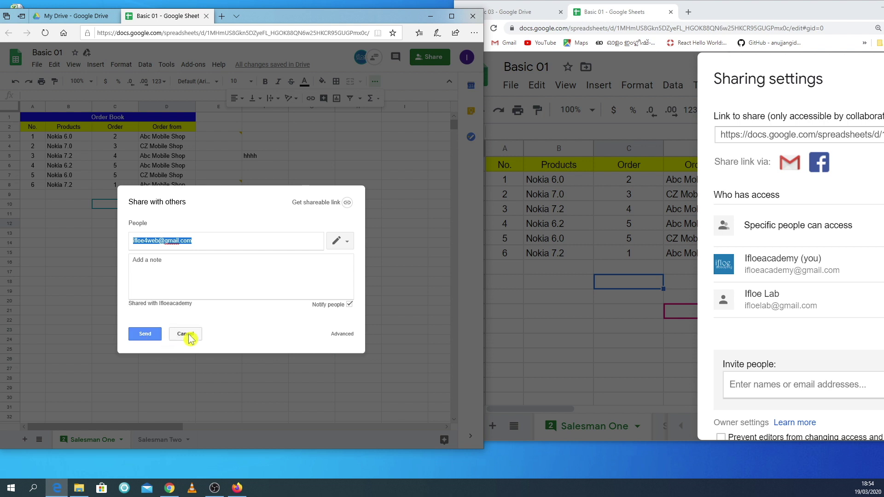
left_click_drag(774, 22, 643, 29)
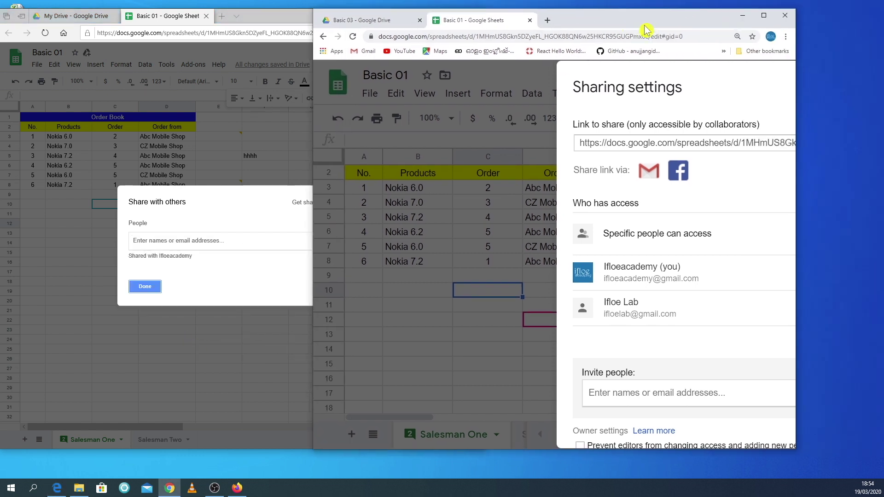
- In the owner's advanced sharing settings, tick 'Prevent editors from changing access and adding new people' and save
left_click(160, 286)
left_click(160, 289)
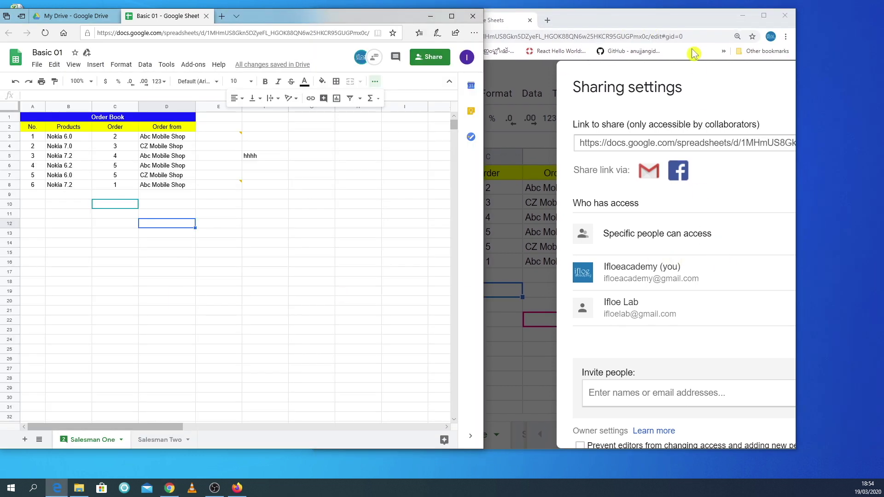
double_click(767, 19)
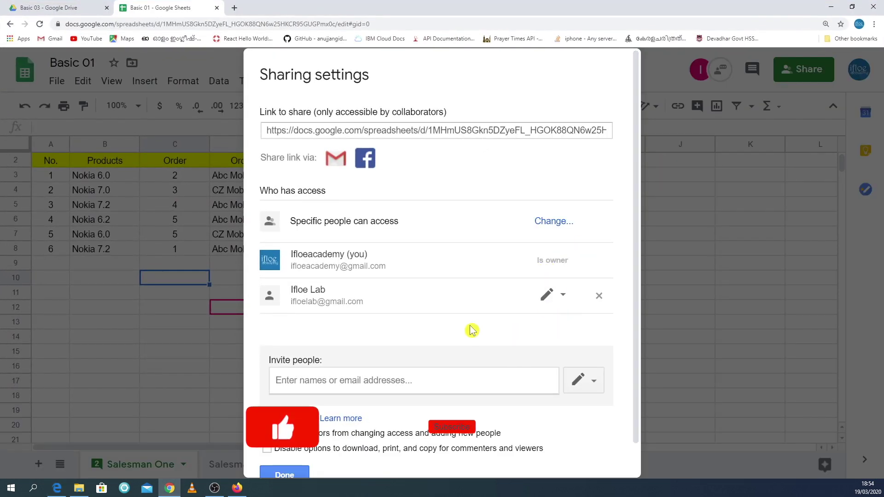
scroll(471, 330, "down", 1)
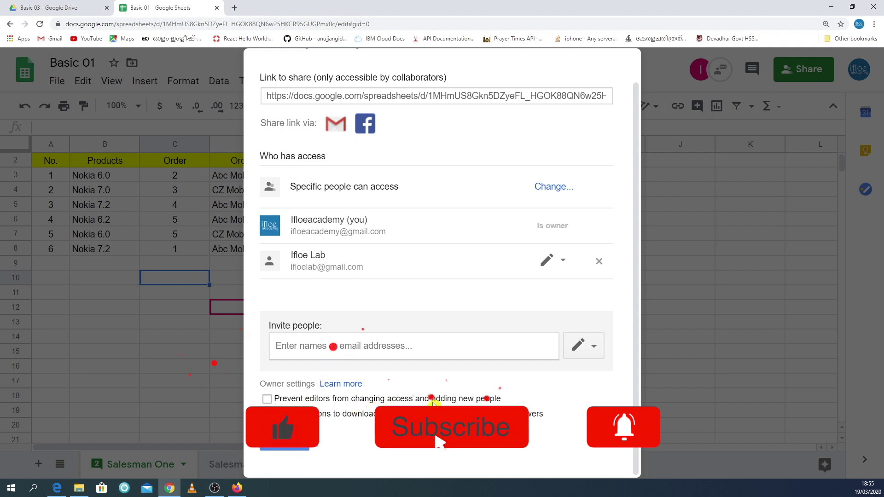
left_click(268, 398)
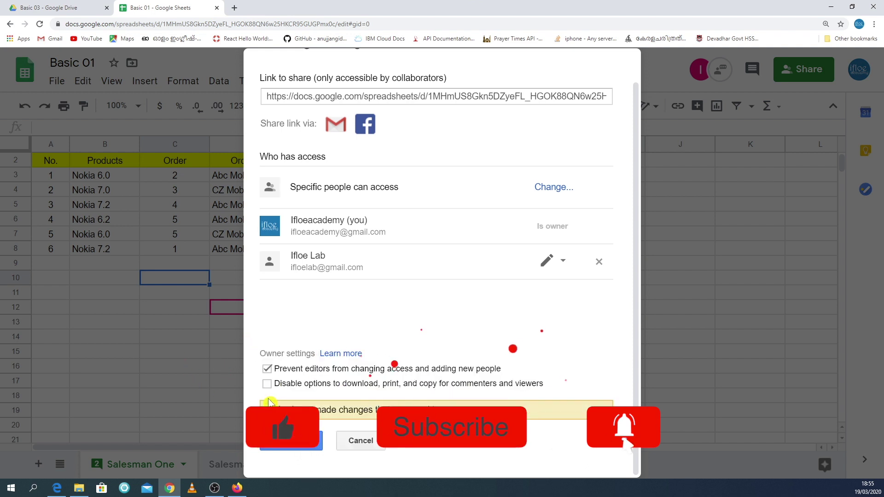
left_click(295, 447)
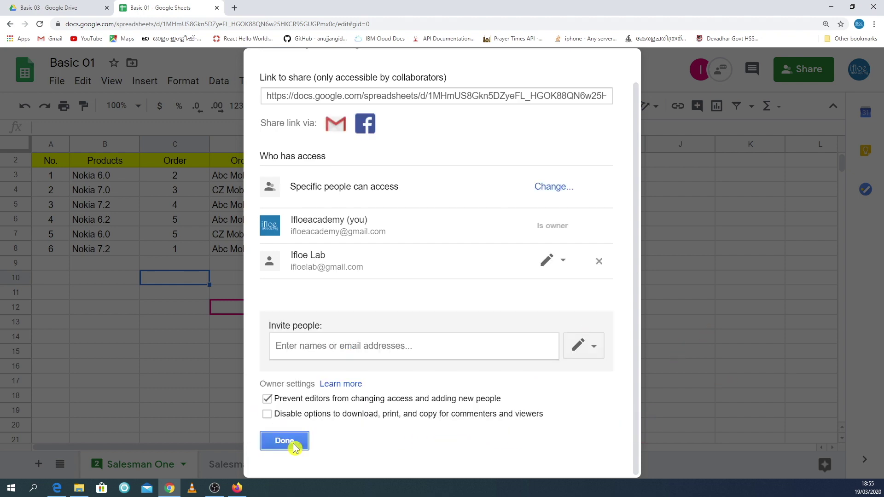
left_click(295, 446)
left_click(804, 69)
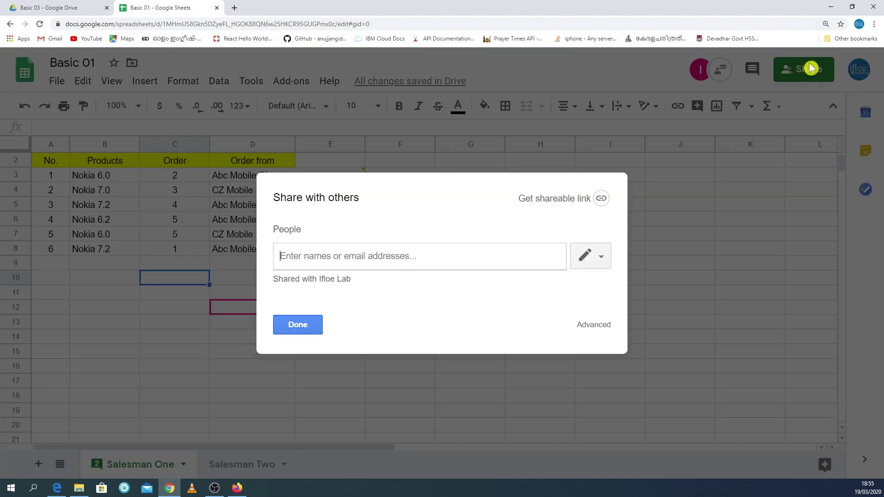
left_click(297, 327)
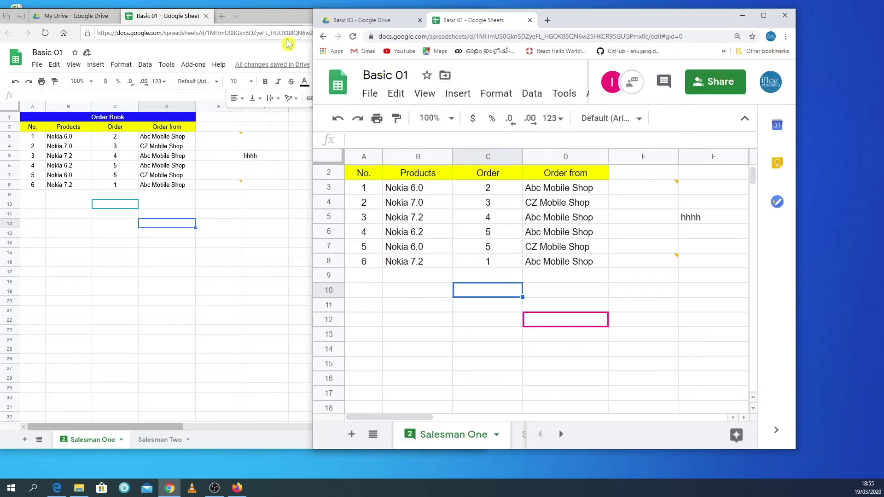
left_click(269, 19)
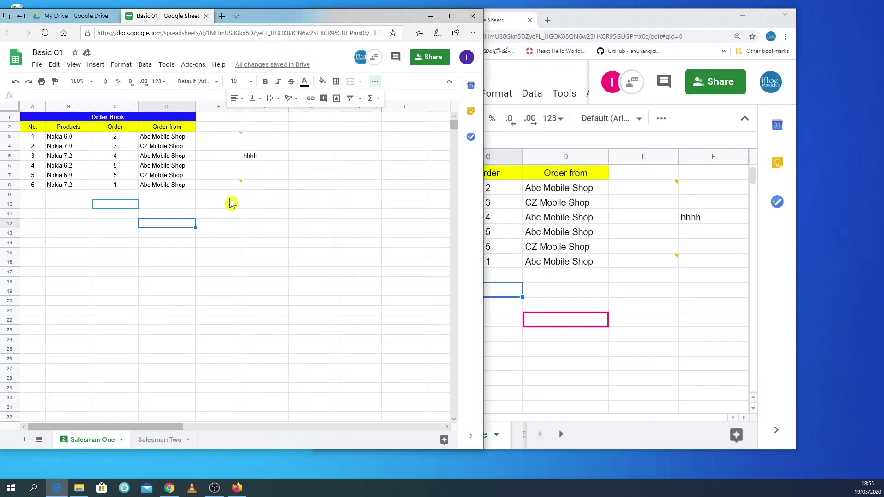
- Confirm the editor's sharing settings are locked, then open the owner's share dialog
left_click(429, 60)
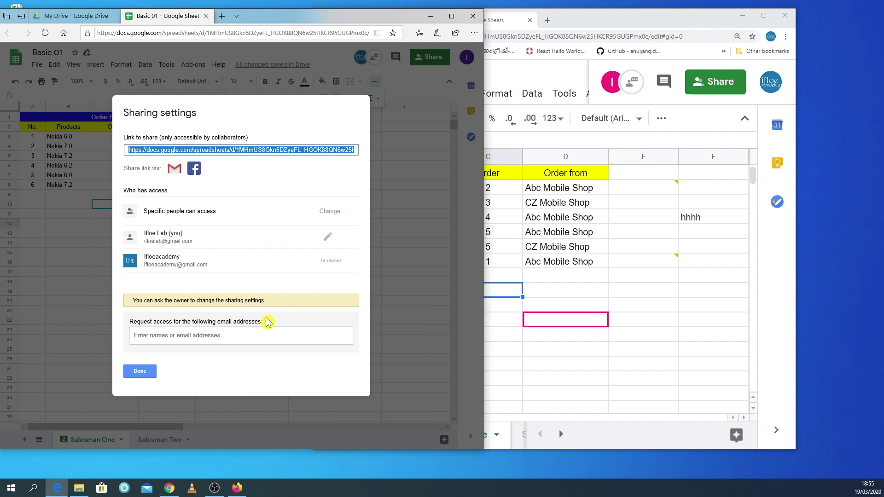
left_click(138, 373)
left_click(712, 83)
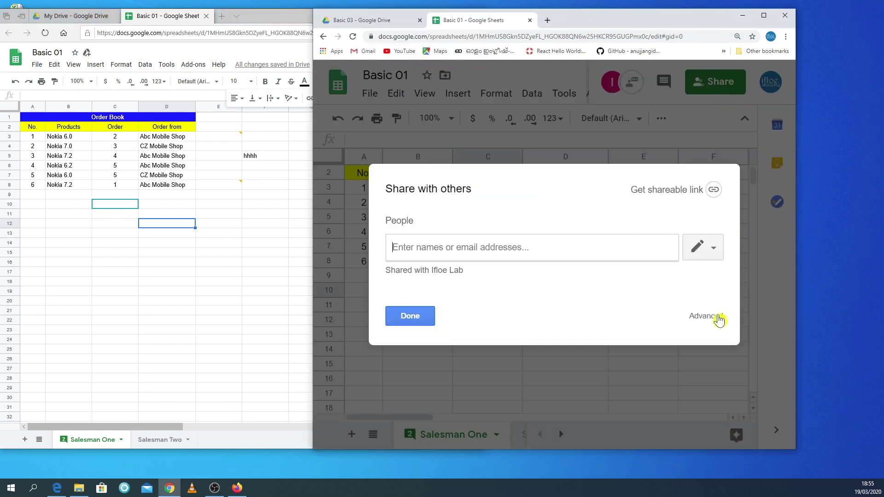
- Invite another person's e-mail address as an editor, close the settings and maximise the window
left_click(713, 317)
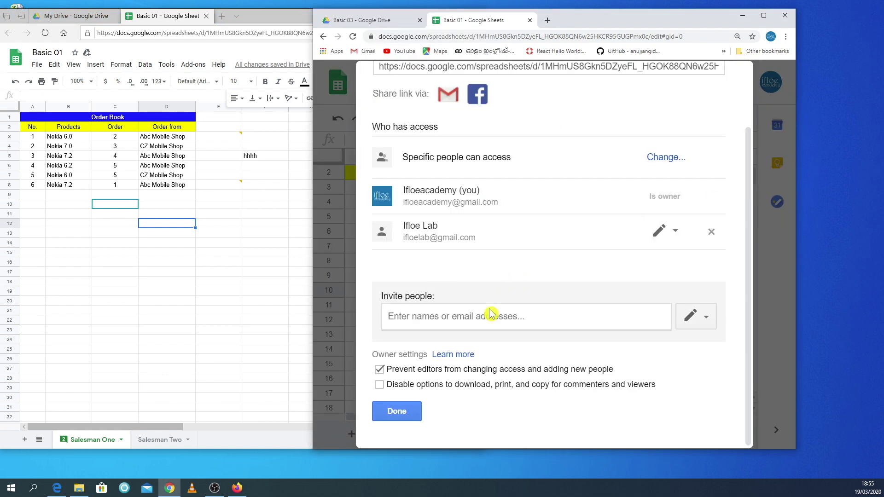
left_click(484, 318)
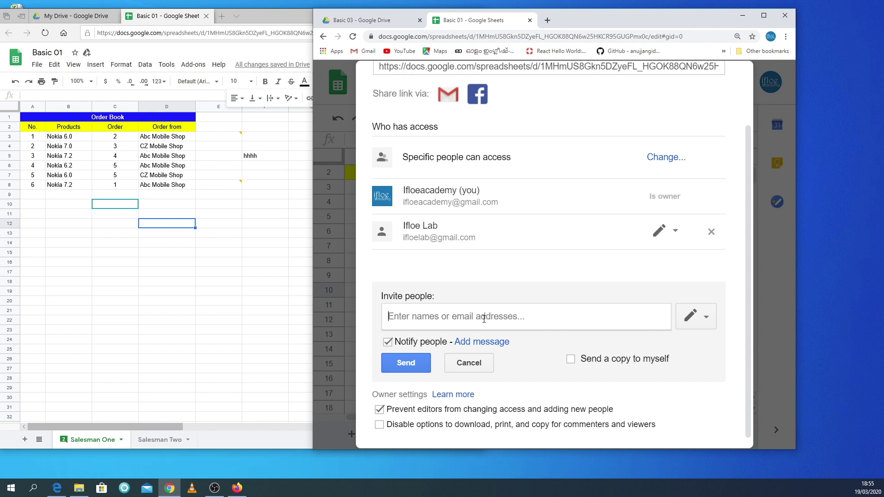
key("ctrl+v")
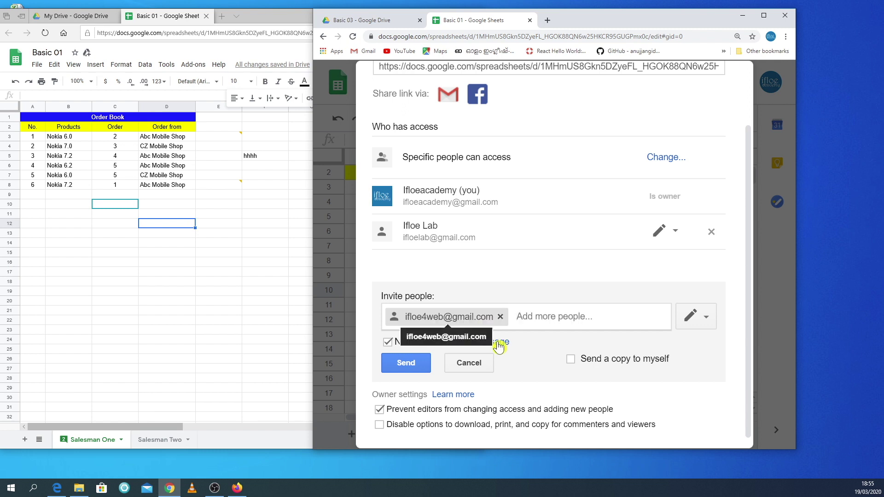
left_click(408, 364)
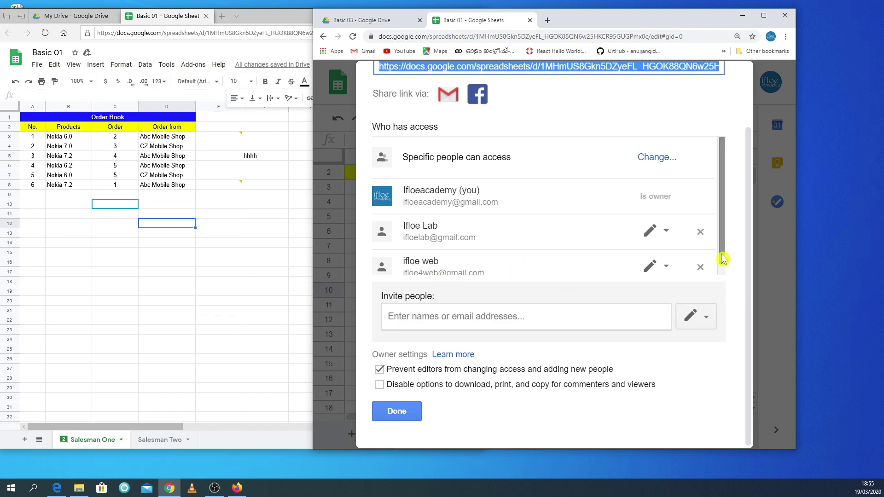
scroll(722, 267, "down", 1)
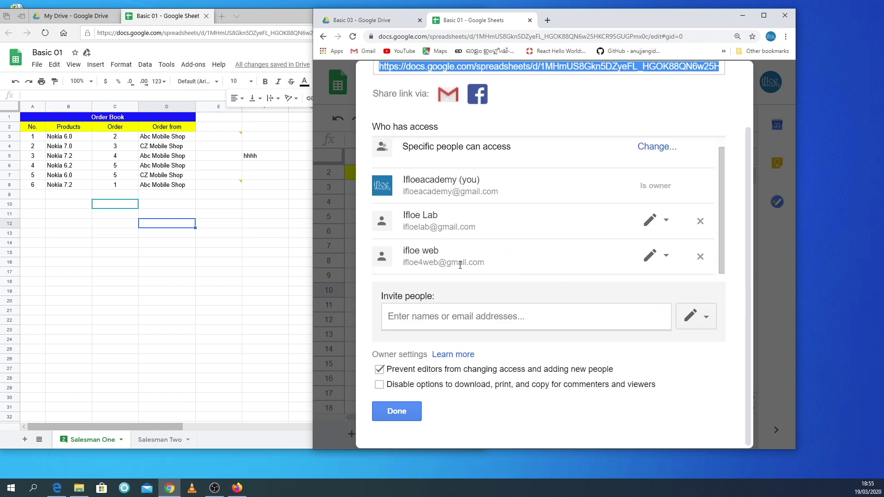
key("Escape")
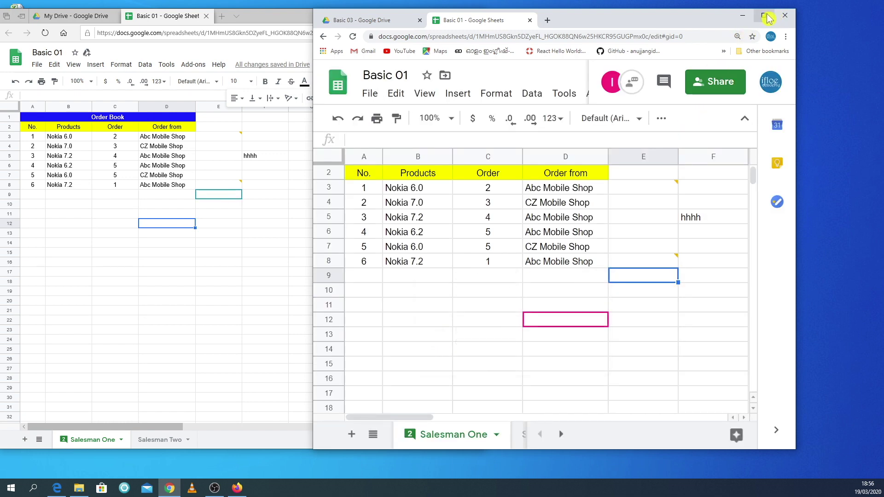
left_click(764, 19)
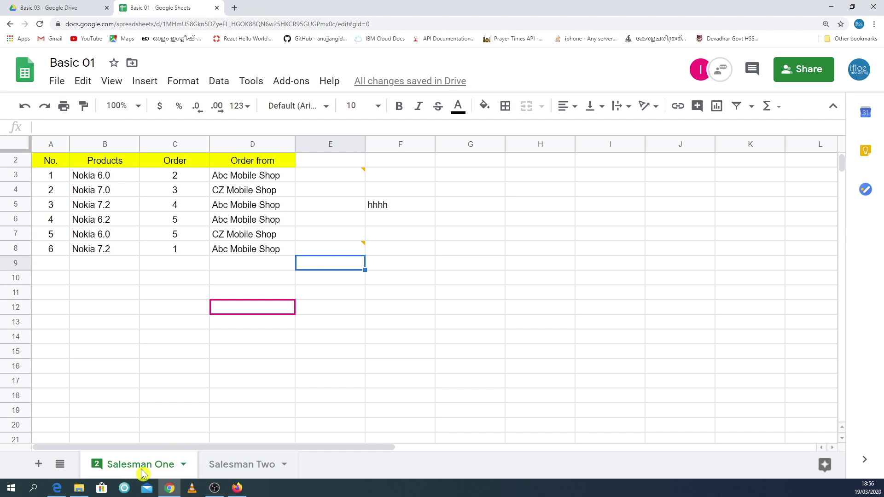
- Protect the Salesman Two sheet with editing permissions set to 'Only you'
left_click(232, 470)
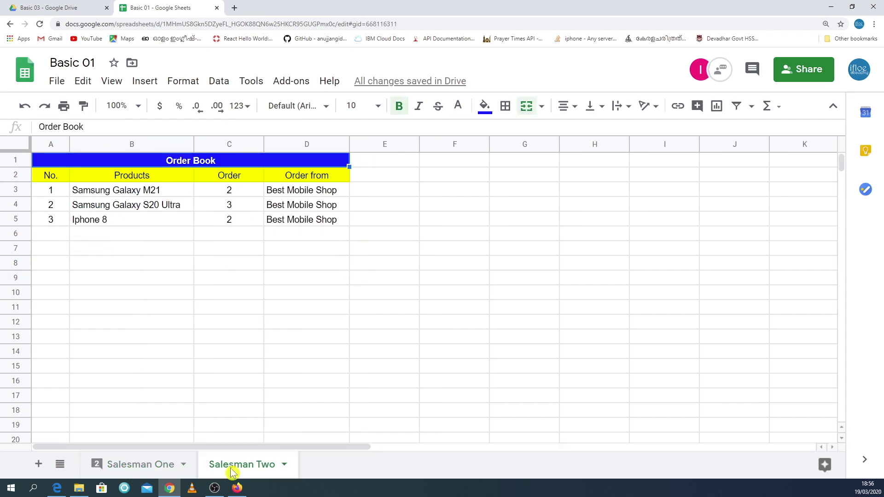
left_click(285, 465)
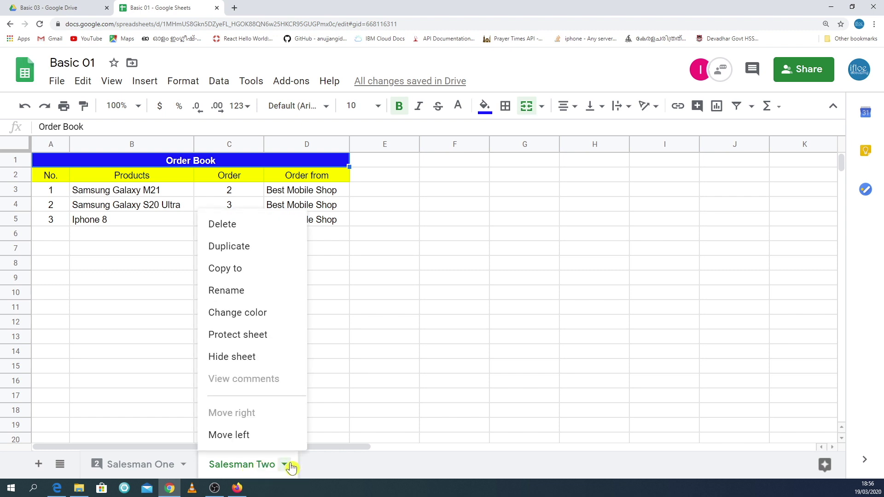
left_click(264, 467)
left_click(285, 465)
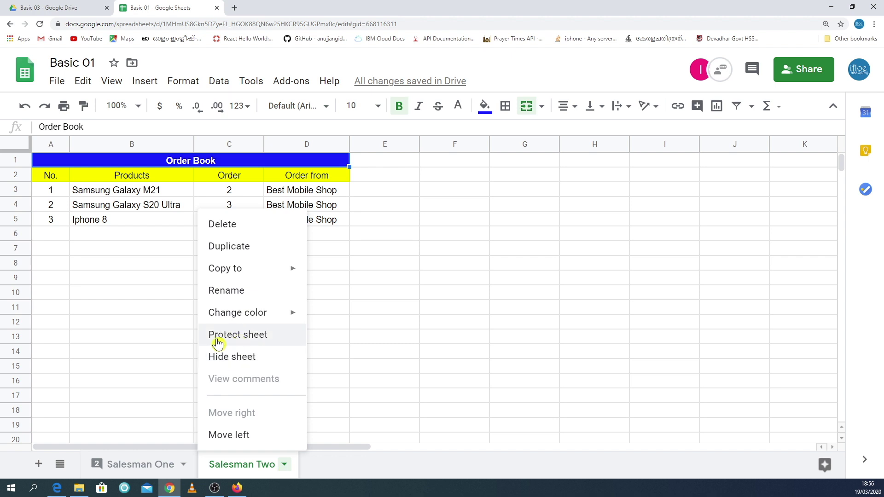
left_click(236, 341)
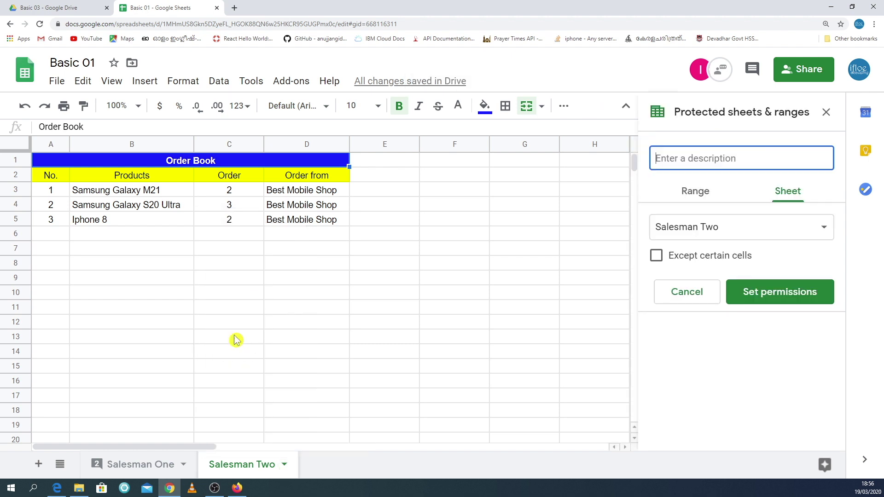
left_click(755, 292)
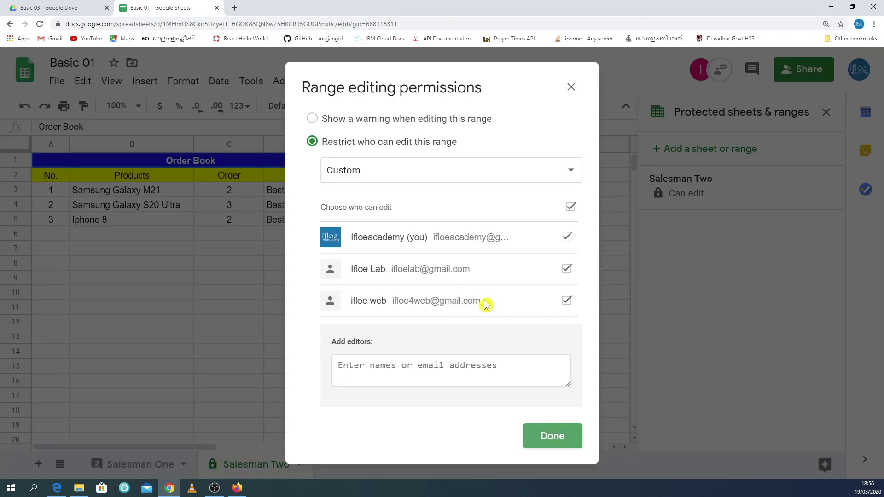
left_click(395, 174)
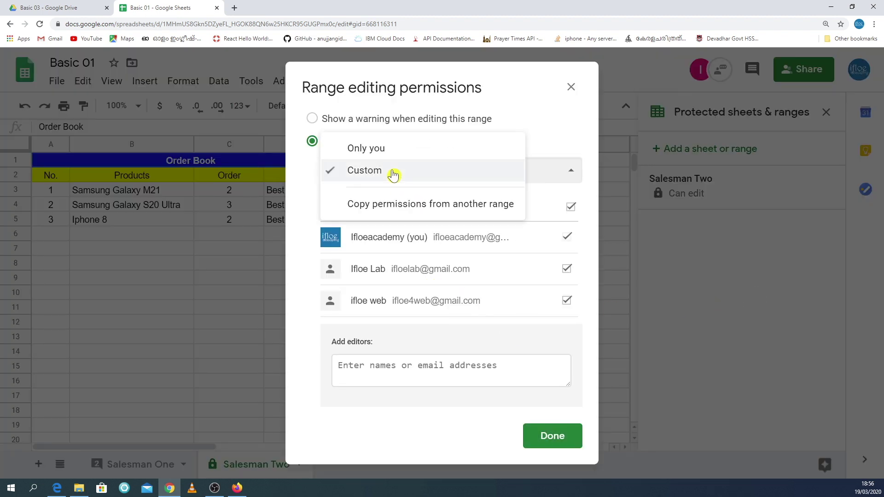
left_click(373, 152)
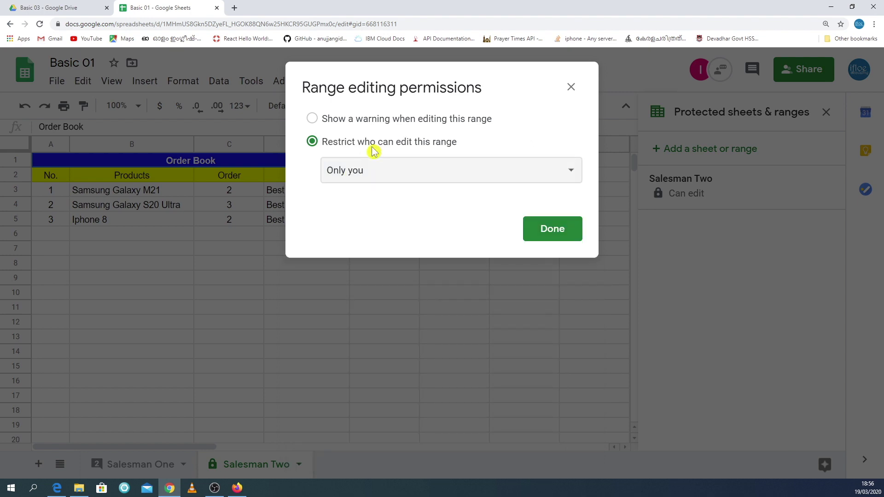
left_click(542, 235)
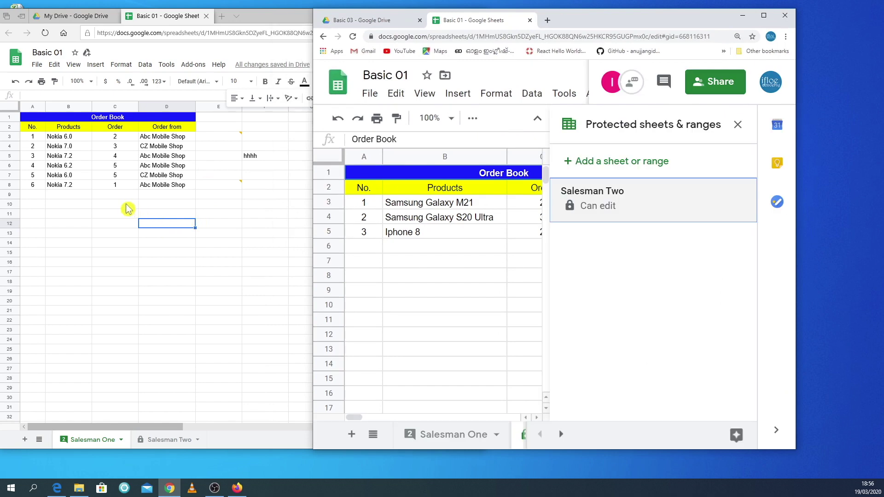
- From the editor's window, test that Salesman Two is locked and enter 7 in Salesman One's A9
left_click(108, 197)
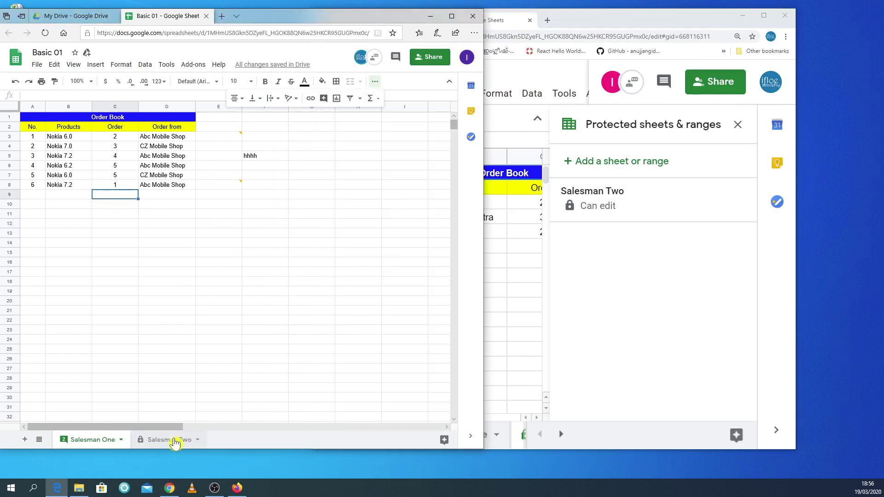
left_click(177, 441)
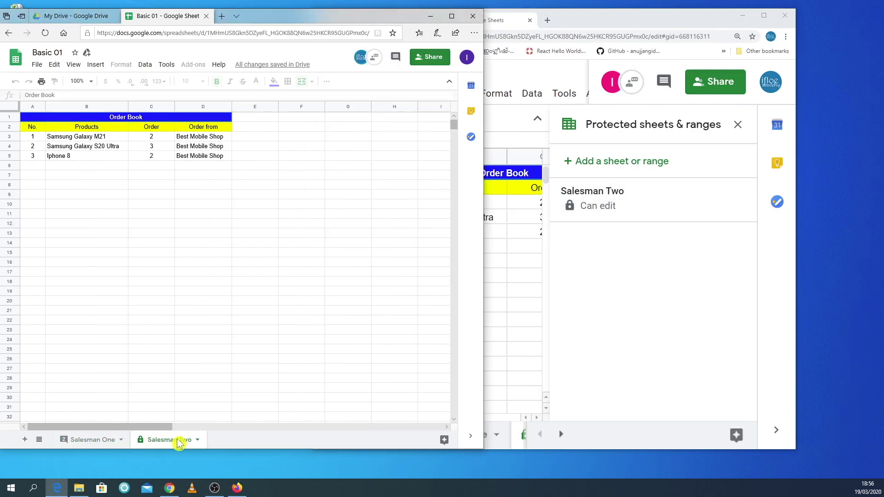
left_click(88, 179)
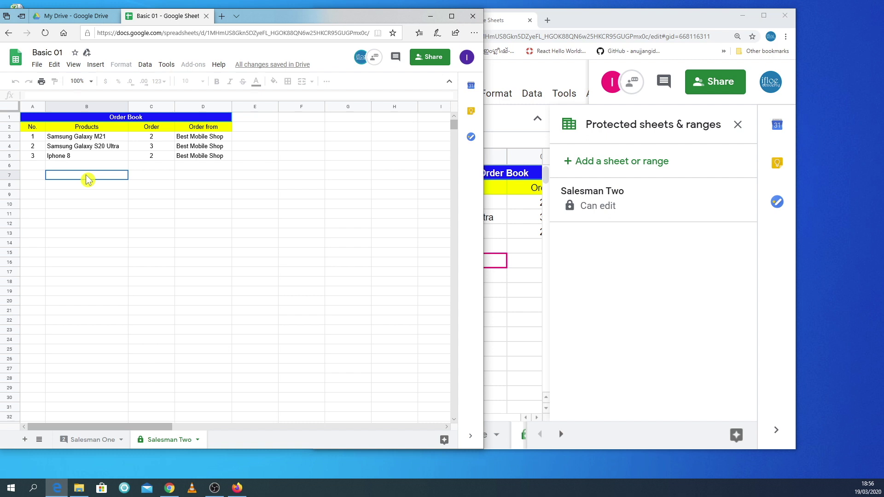
left_click(113, 208)
left_click(92, 441)
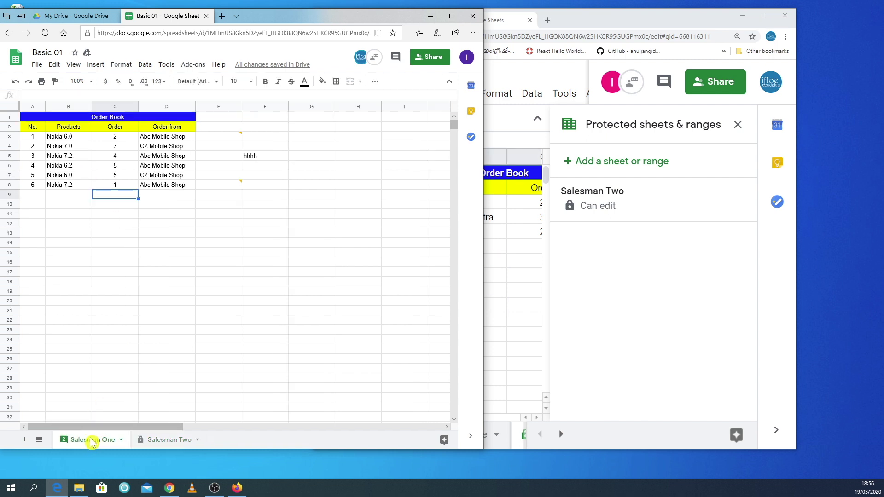
left_click(32, 195)
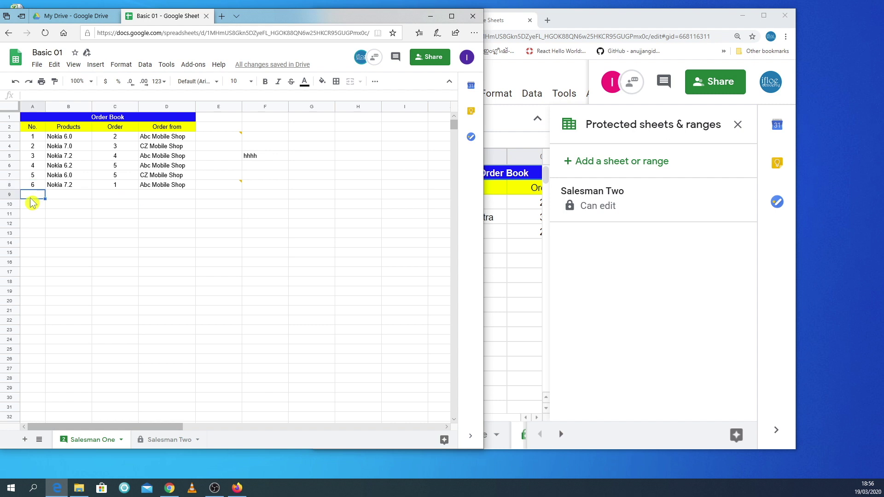
left_click(58, 232)
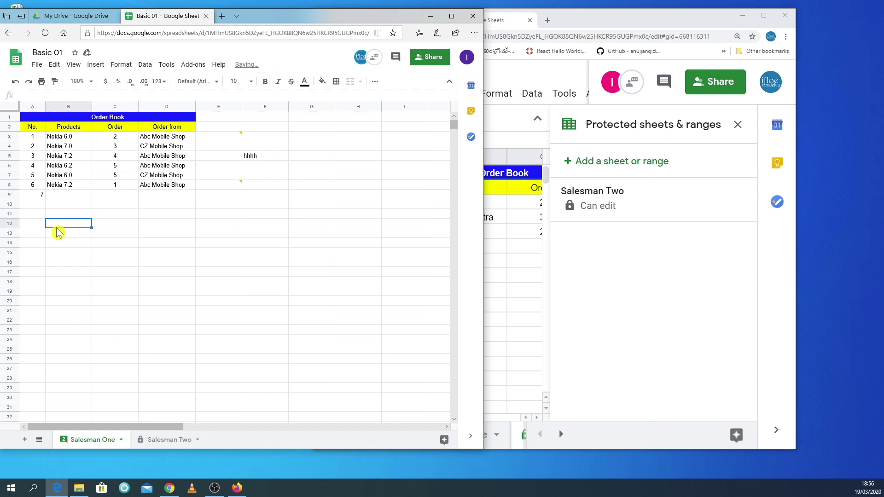
- In the owner's window, delete Salesman Two's protection from Protected sheets & ranges
left_click(583, 21)
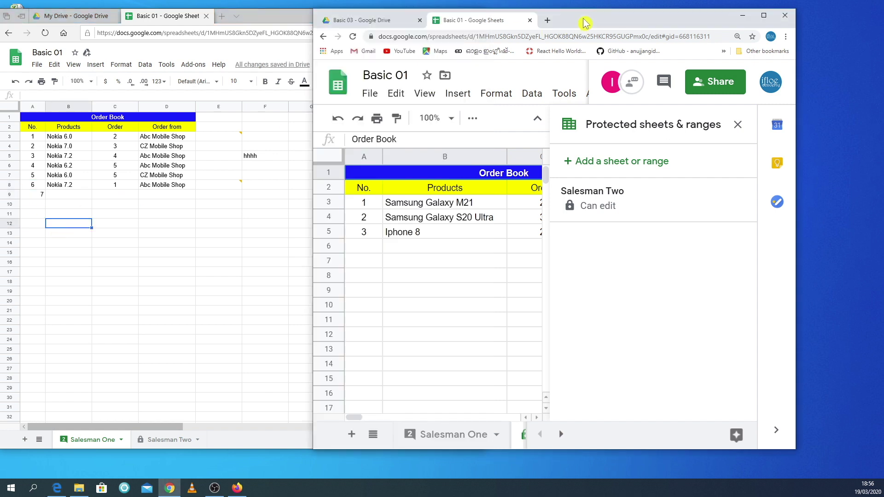
left_click(763, 15)
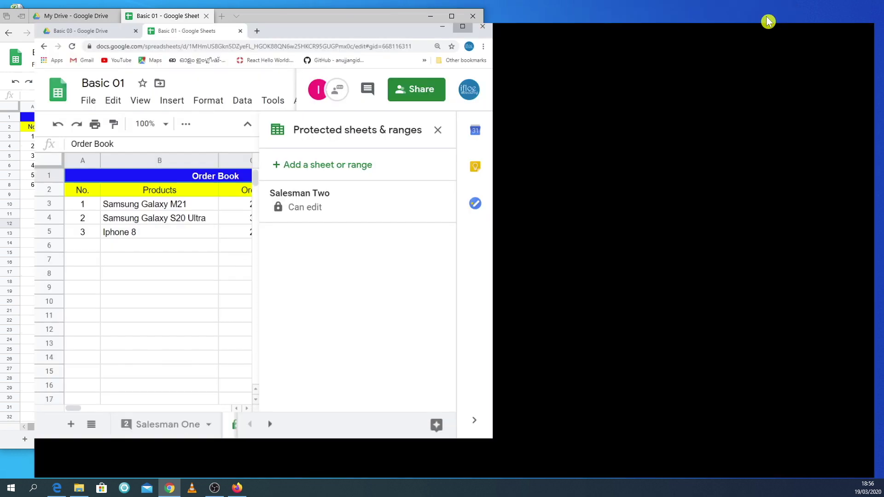
left_click(790, 190)
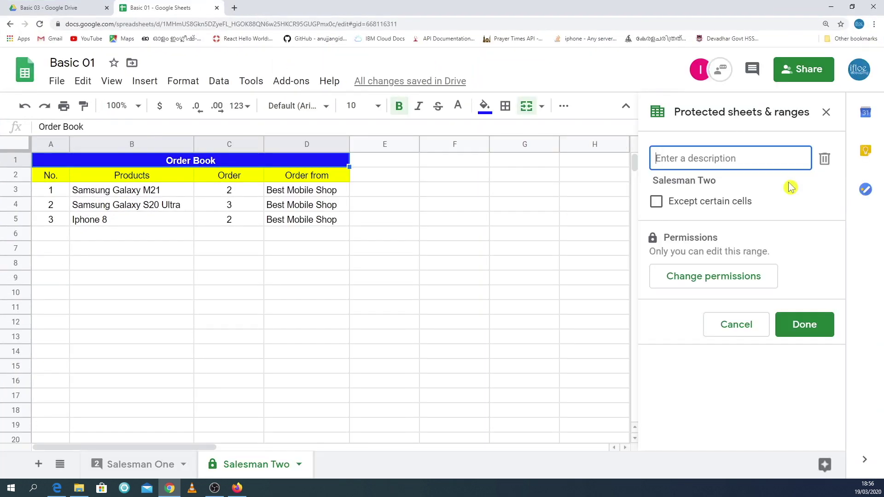
left_click(826, 164)
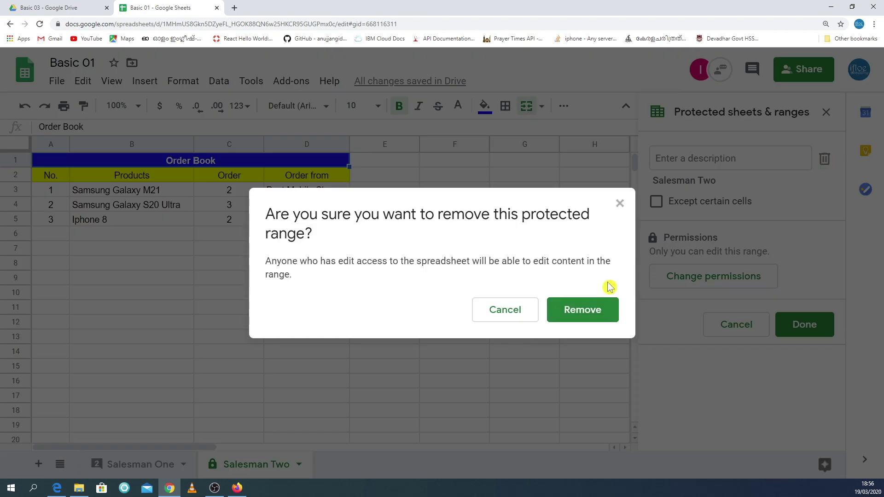
left_click(601, 309)
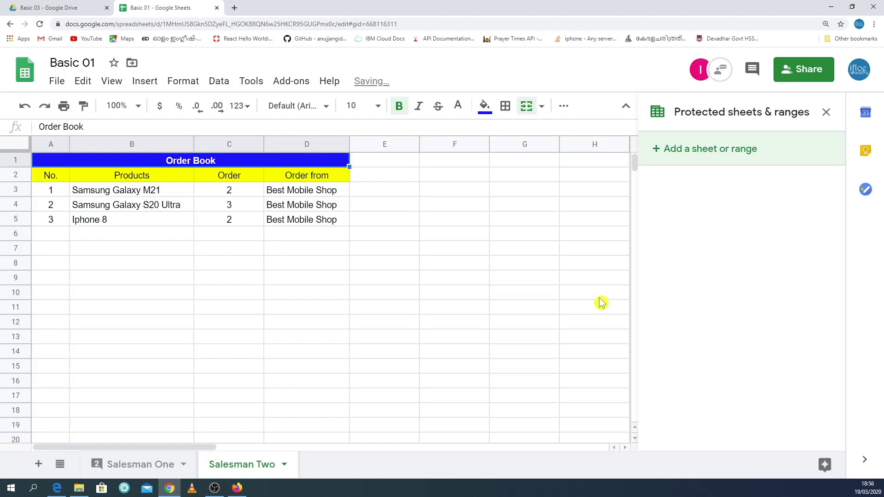
- Protect the Salesman Two sheet, unchecking the second editor so only the owner and one collaborator can edit
left_click(285, 465)
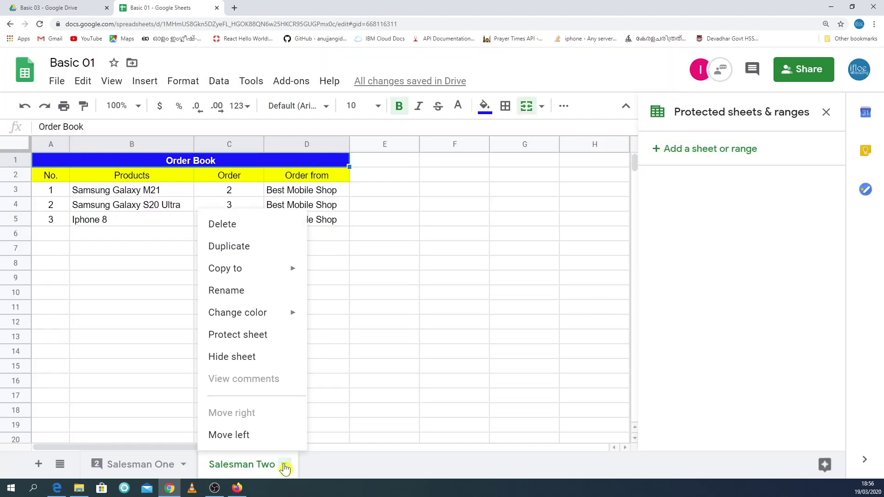
left_click(251, 342)
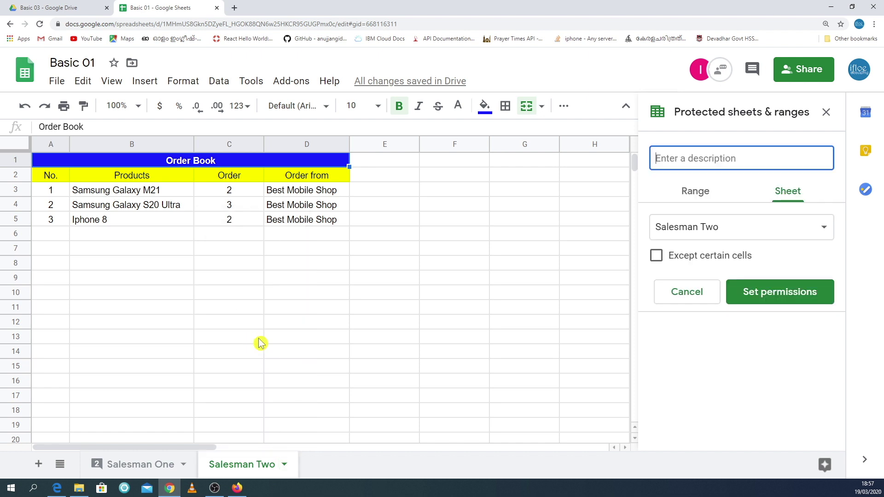
left_click(782, 295)
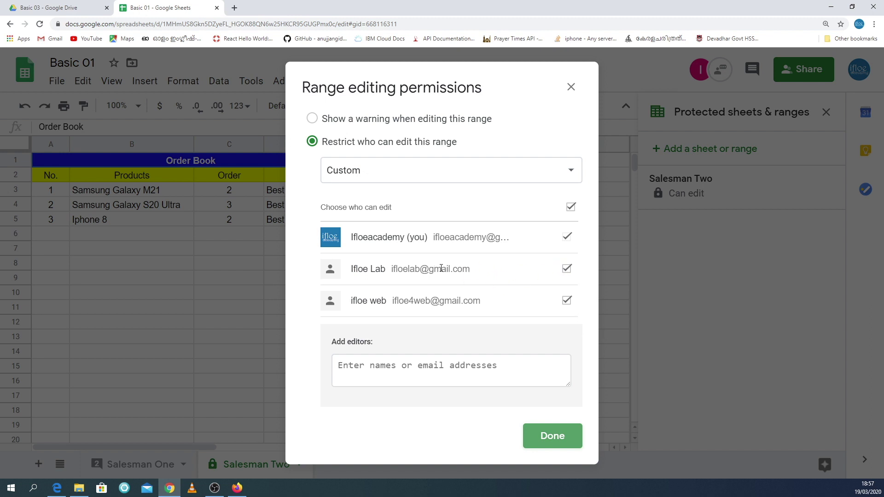
left_click(567, 269)
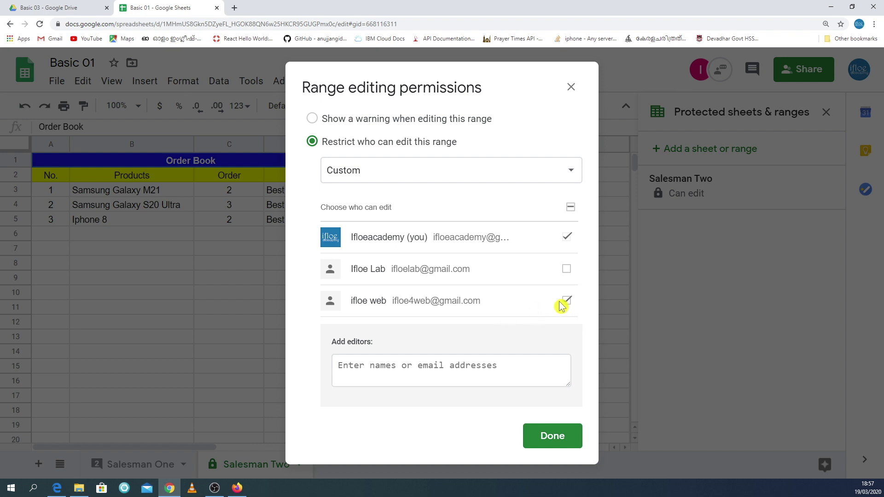
left_click(553, 435)
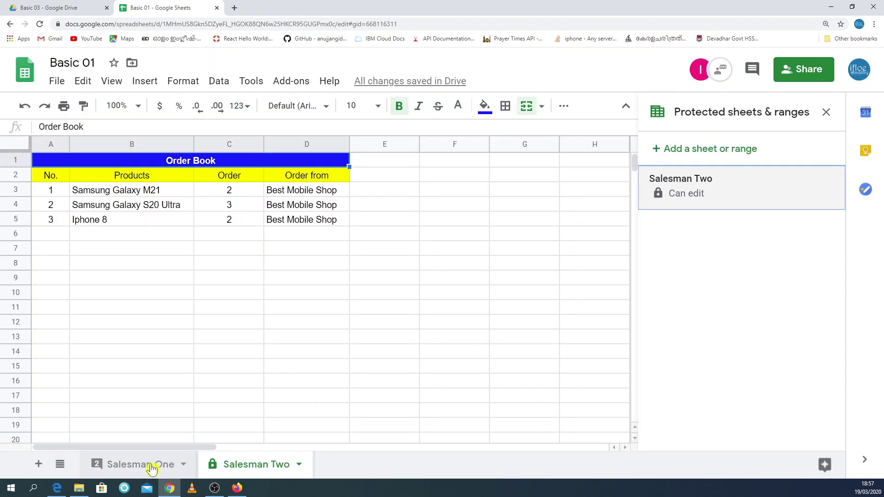
- Protect the entire Salesman One sheet so only the owner and one editor can edit it
left_click(152, 472)
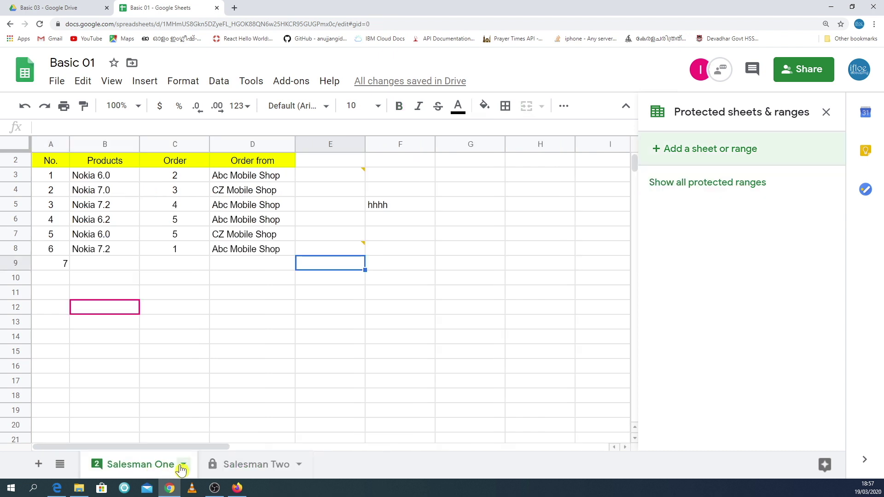
left_click(183, 464)
left_click(130, 339)
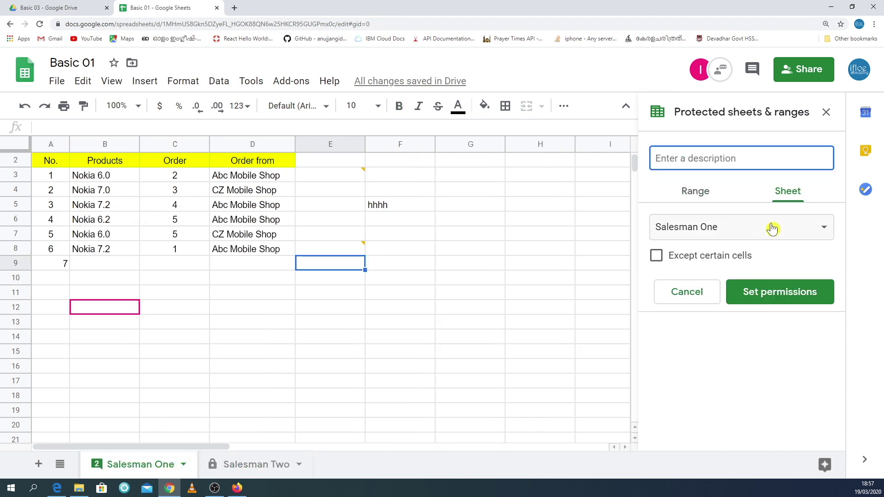
left_click(761, 295)
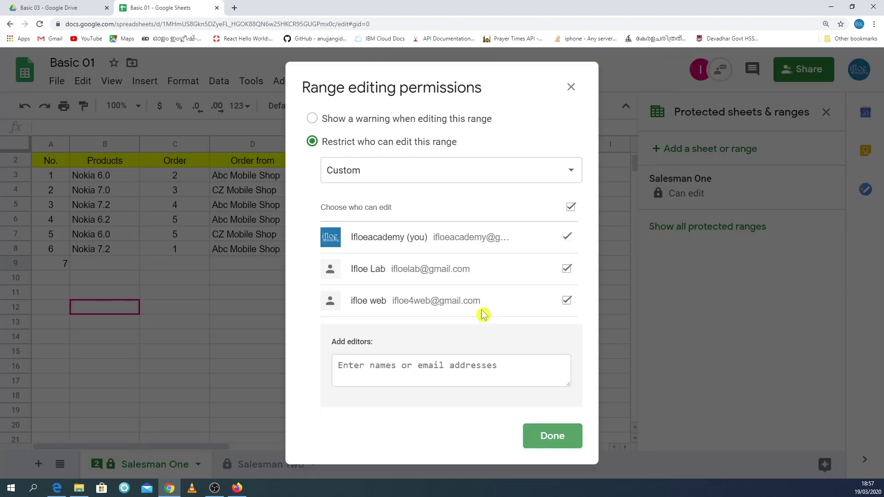
left_click(567, 300)
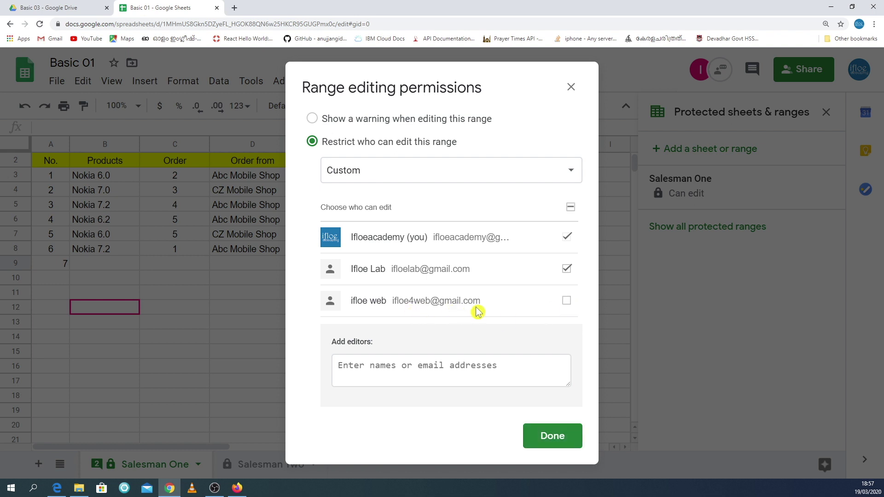
left_click(558, 436)
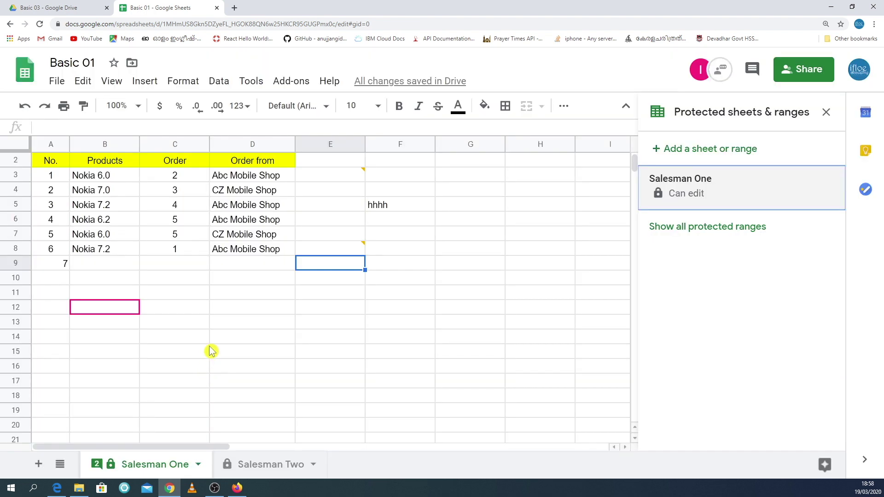
left_click(193, 351)
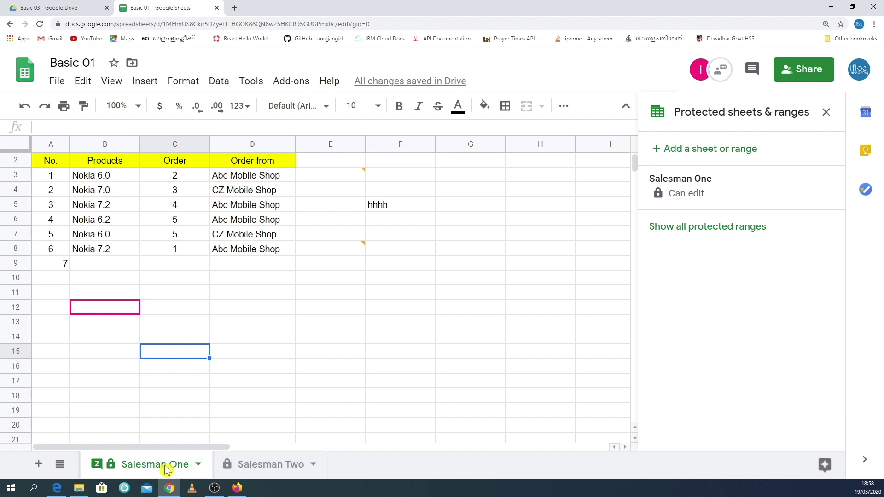
- Select the header cells A2:D2 on the Salesman One sheet
left_click_drag(48, 166, 242, 168)
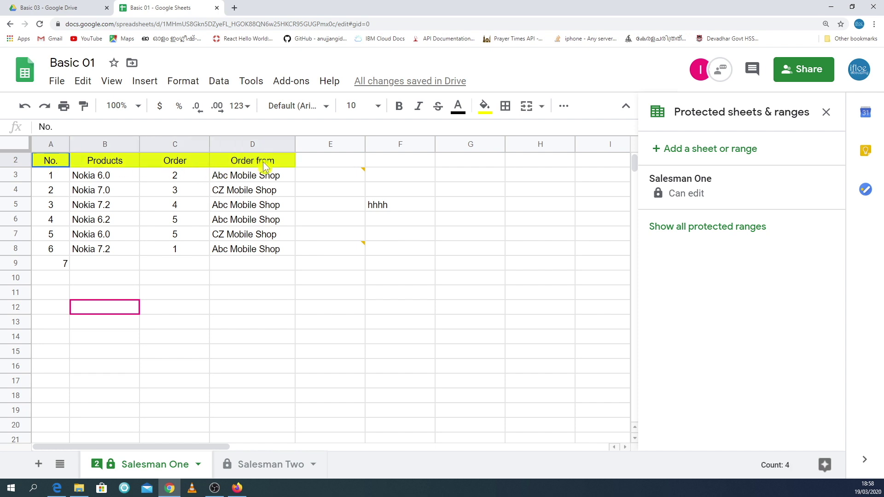
left_click(110, 229)
left_click_drag(49, 161, 239, 164)
left_click_drag(240, 165, 240, 164)
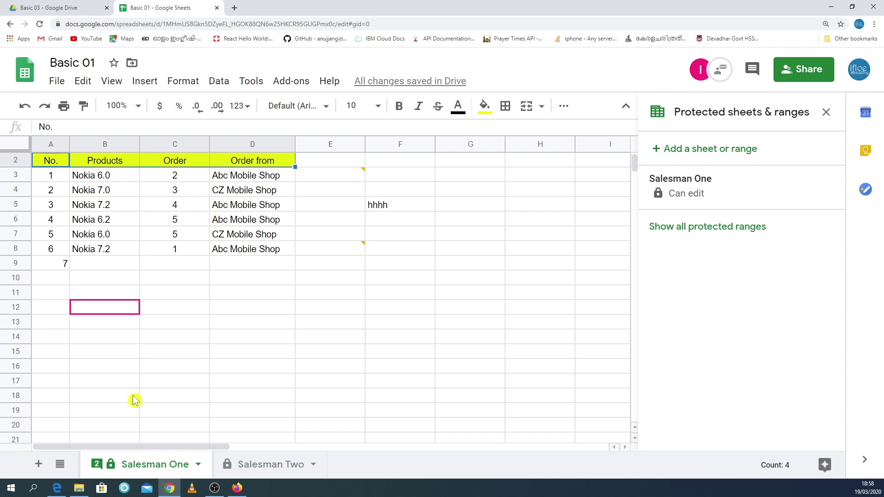
left_click(198, 466)
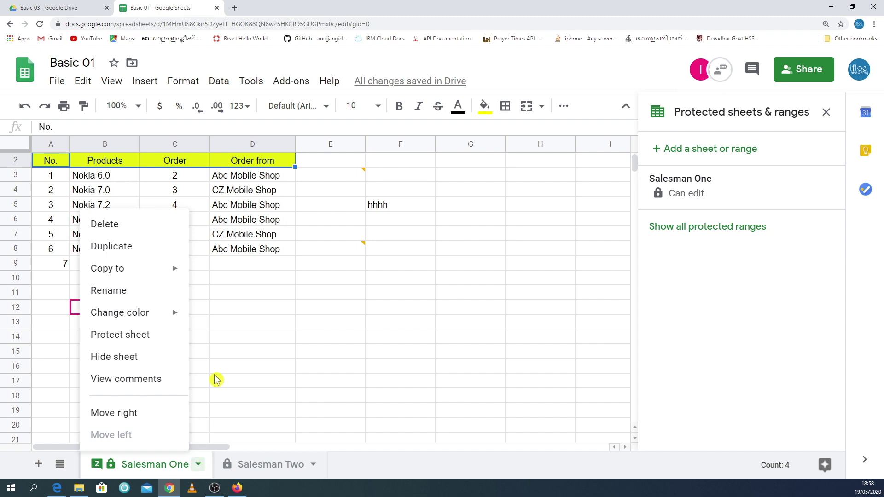
left_click(228, 353)
- Add a protected range for headers A2:D2 and save its editing permissions
left_click_drag(59, 167, 271, 164)
right_click(272, 164)
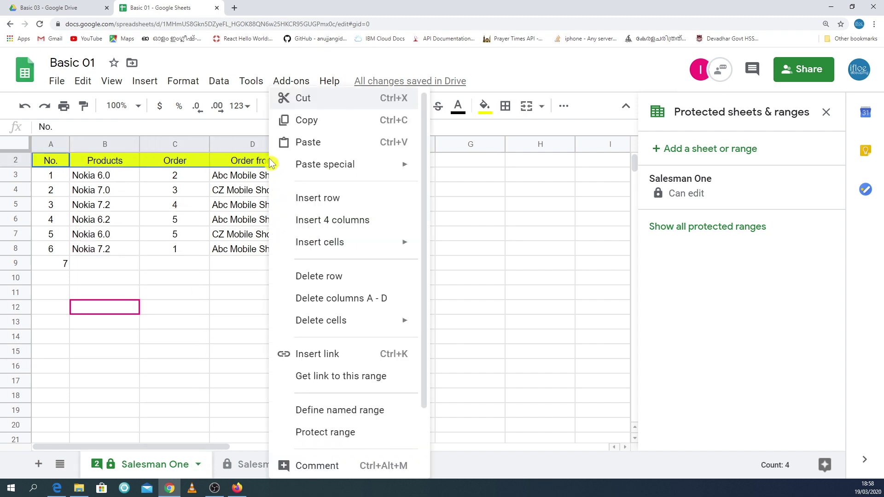
scroll(343, 405, "down", 2)
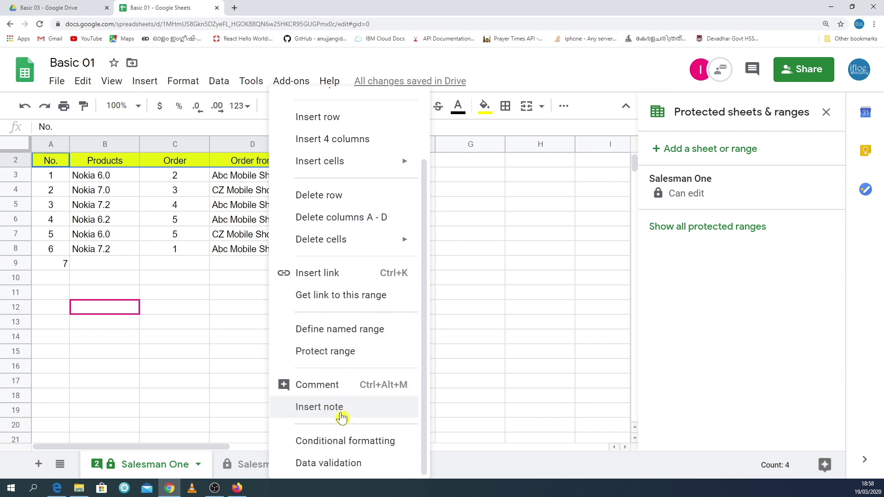
left_click(326, 352)
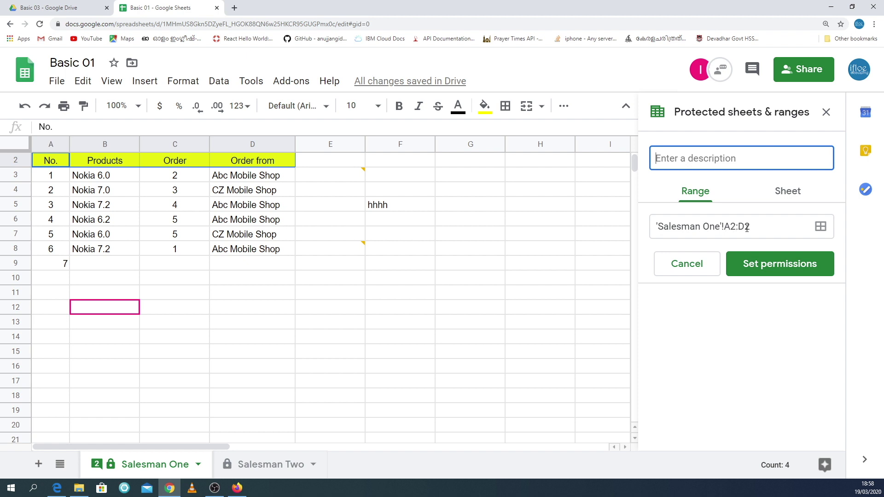
left_click(769, 272)
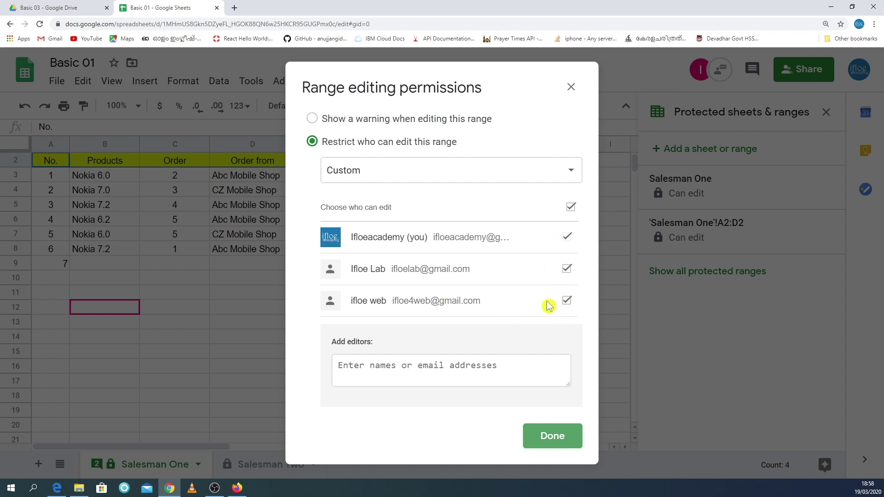
left_click(450, 171)
left_click(383, 151)
left_click(546, 237)
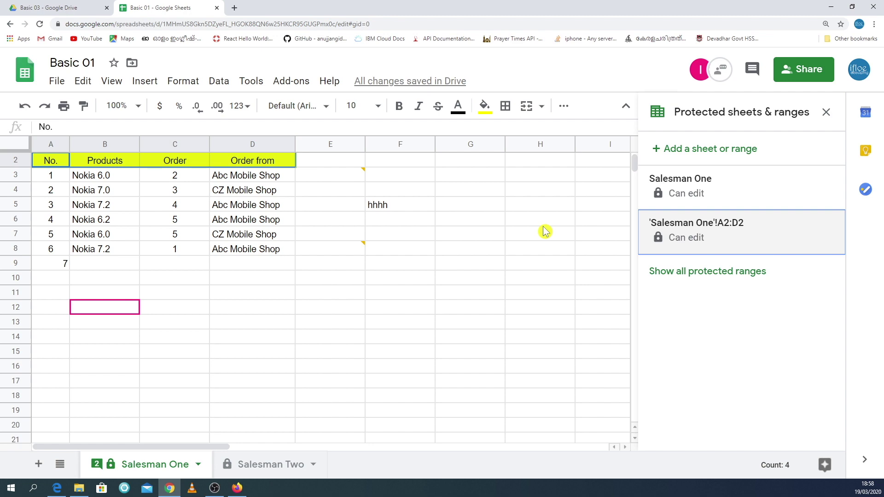
- As the second editor, reload the sheet and enter 'Noki 6.0' in B9
left_click(853, 7)
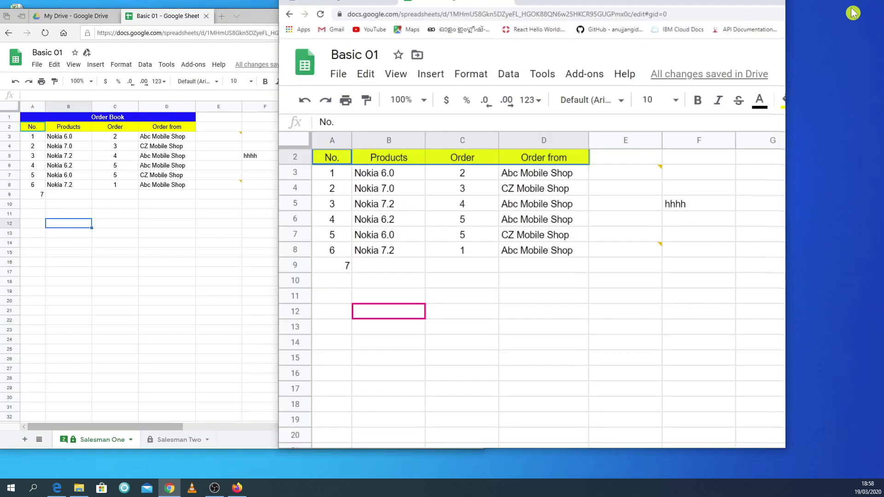
left_click(167, 214)
left_click(44, 33)
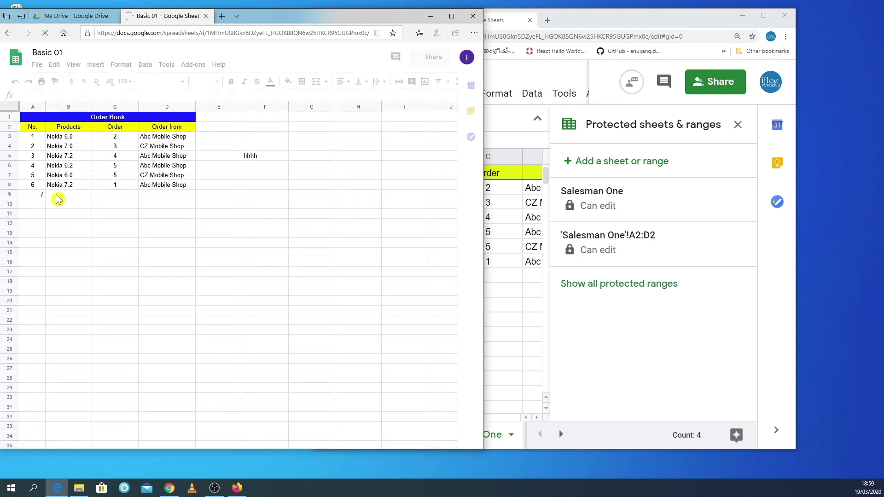
left_click(58, 197)
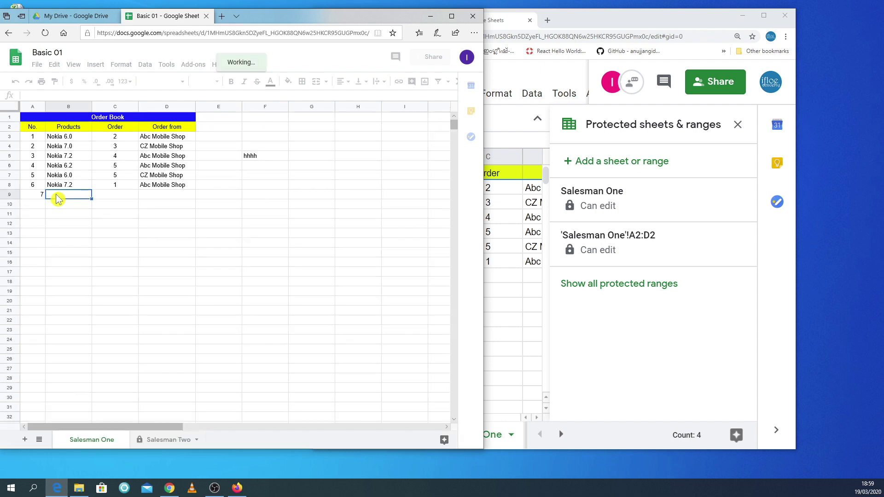
type("Noki")
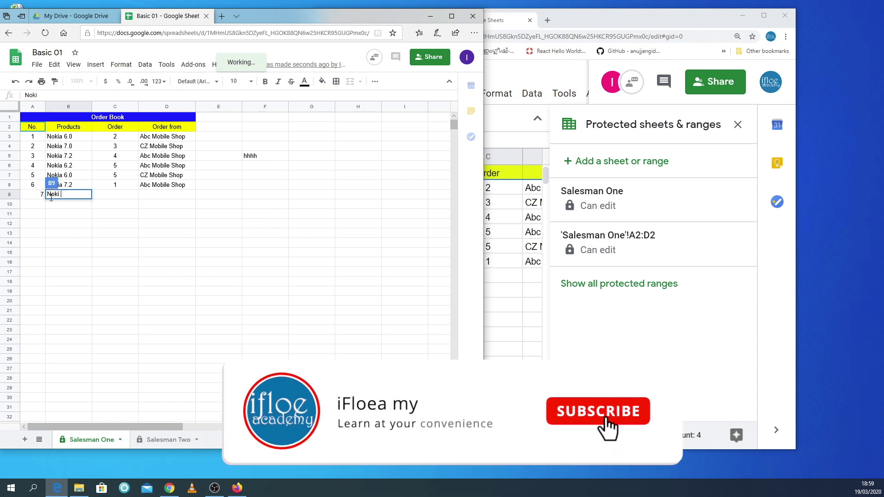
type(" 6.0")
left_click(83, 214)
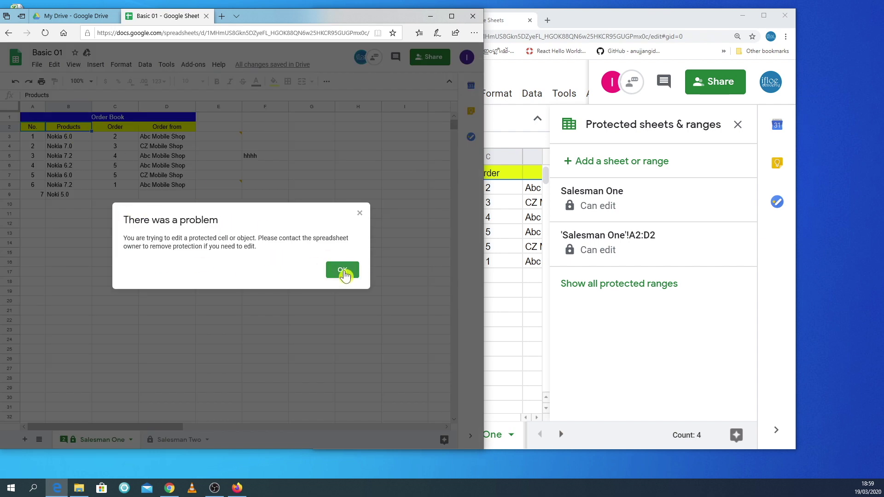
- Dismiss the protected-header warning and restore the owner's full-size window
left_click(346, 271)
left_click(161, 225)
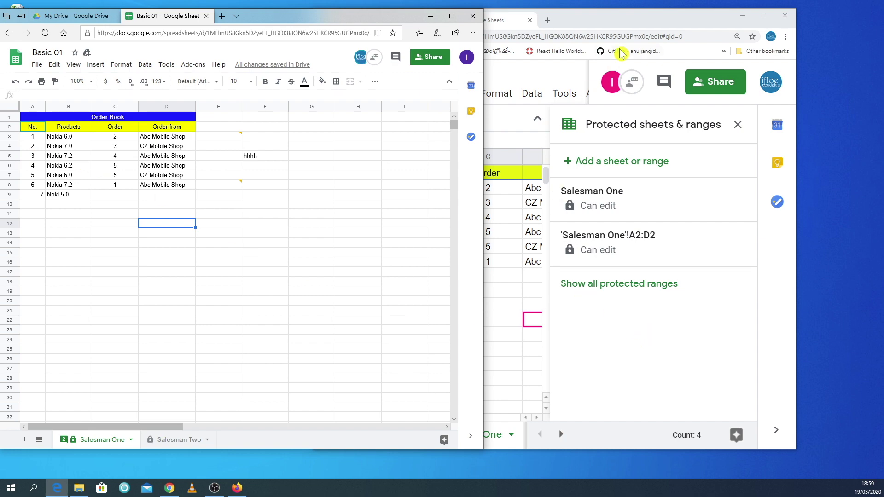
double_click(654, 21)
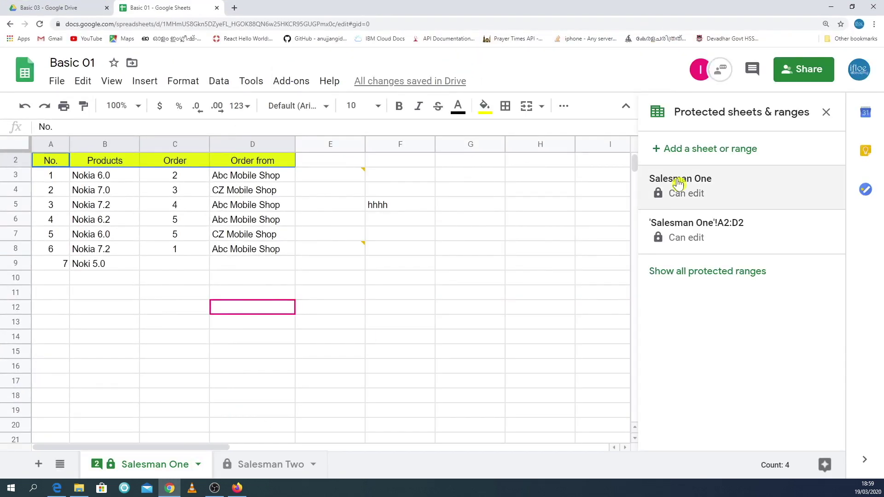
- Remove the A2:D2 range protection and the Salesman One sheet protection
left_click(727, 235)
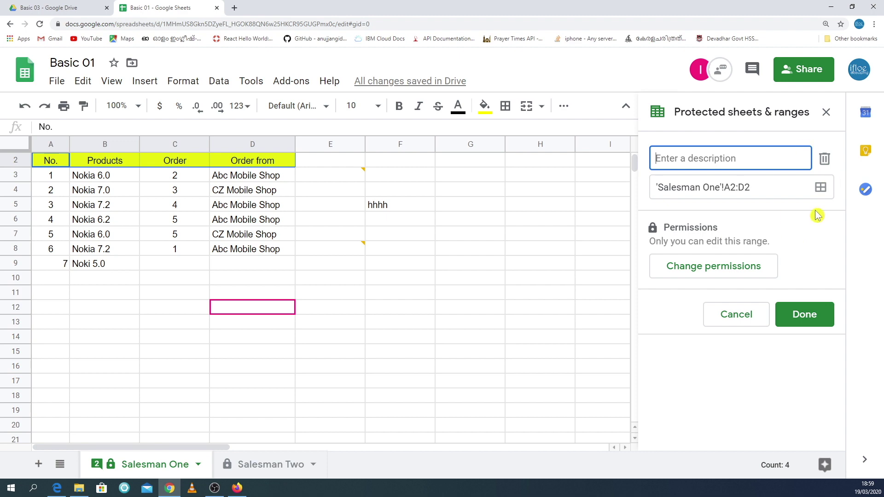
left_click(824, 160)
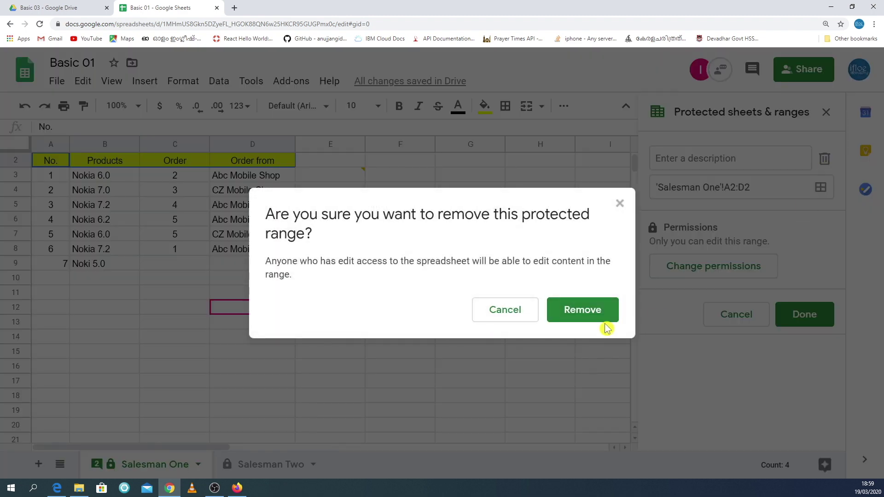
left_click(599, 317)
left_click(695, 192)
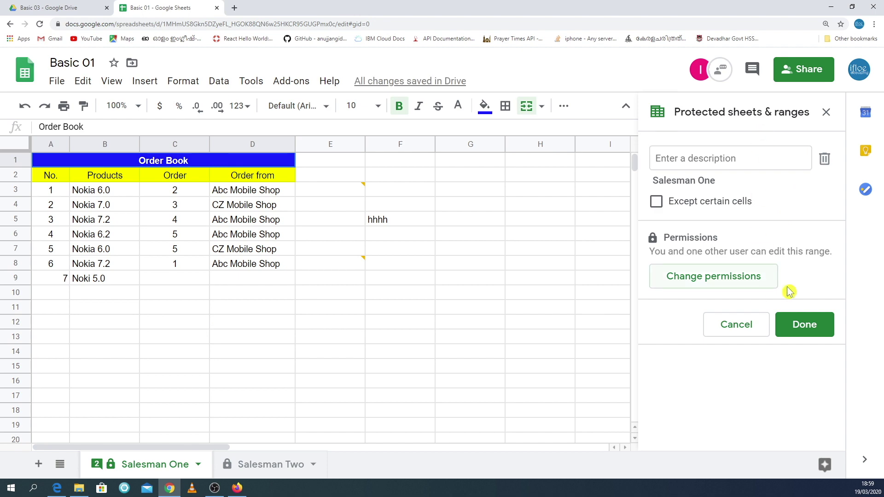
left_click(824, 159)
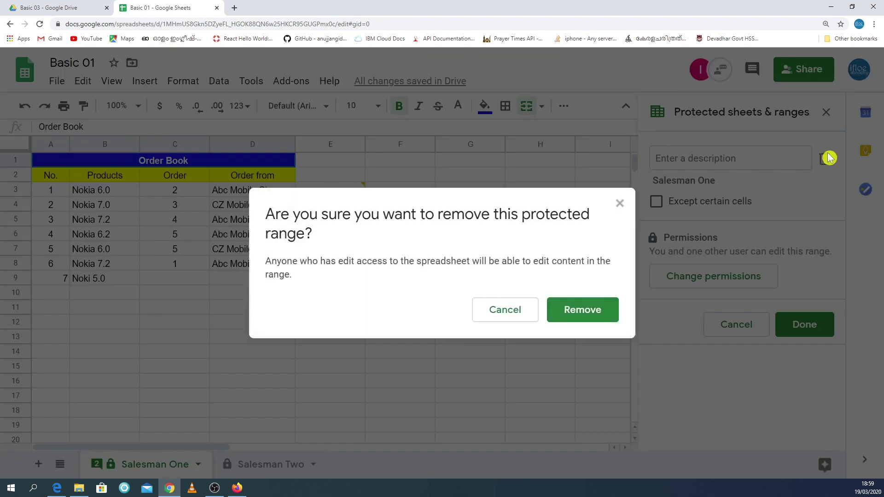
left_click(589, 317)
left_click(339, 383)
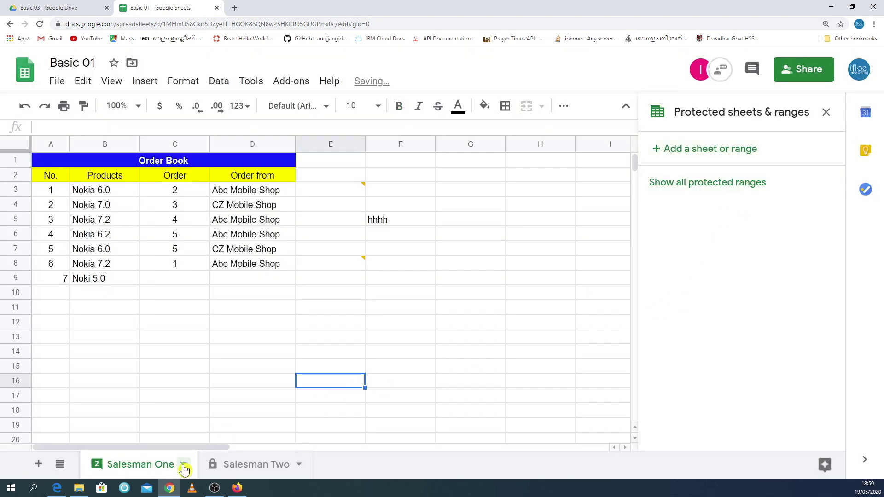
- Remove the Salesman Two sheet protection
left_click(244, 466)
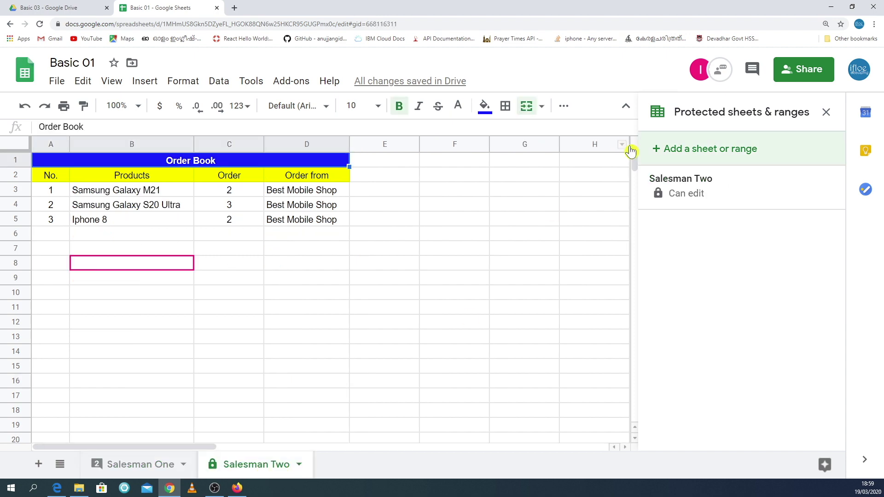
left_click(727, 196)
left_click(825, 159)
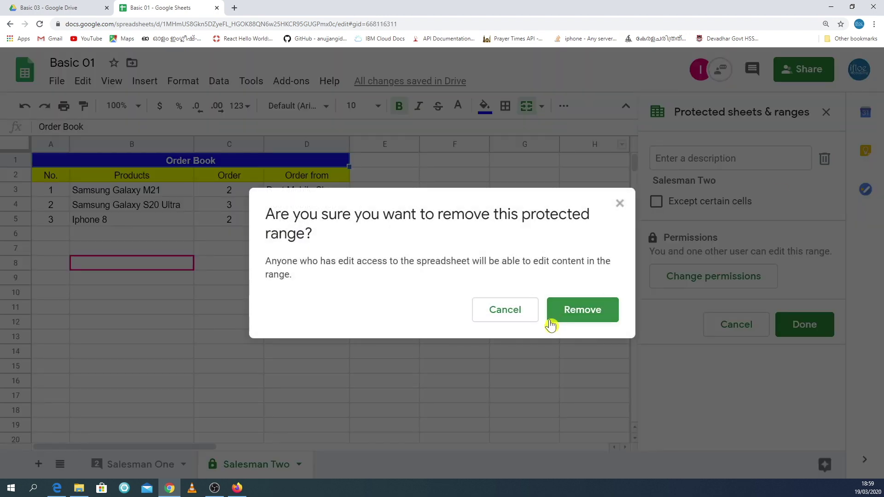
left_click(573, 321)
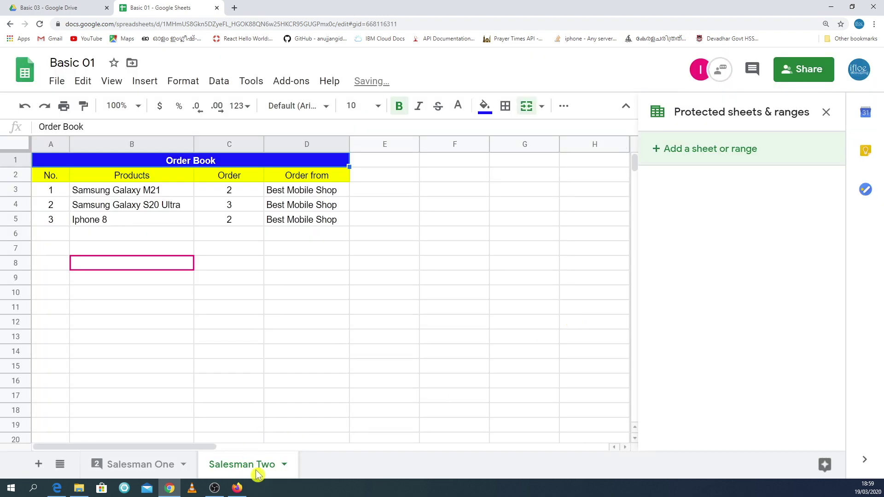
left_click(284, 465)
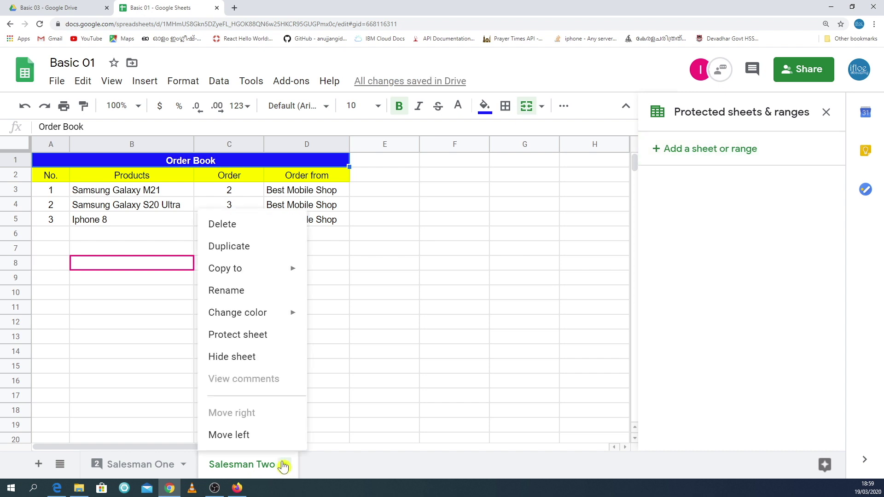
- Protect Salesman Two except the editable ranges A2:D2 and A1:D1
left_click(255, 343)
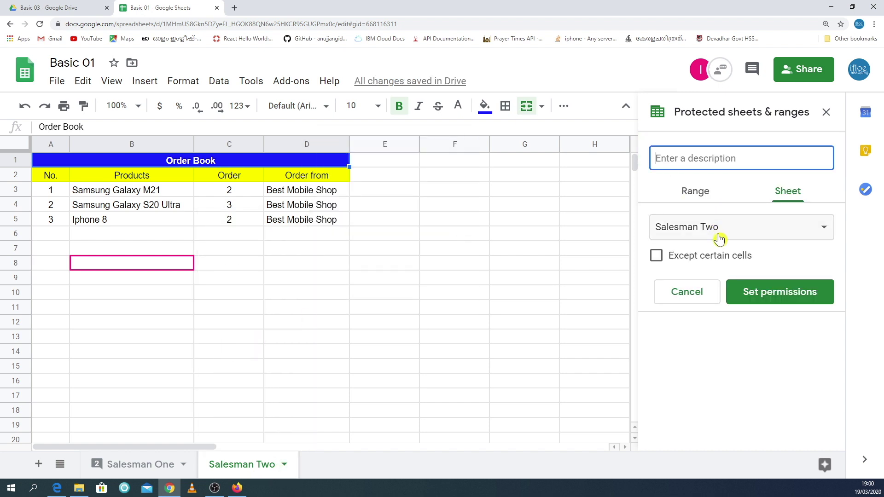
left_click(657, 258)
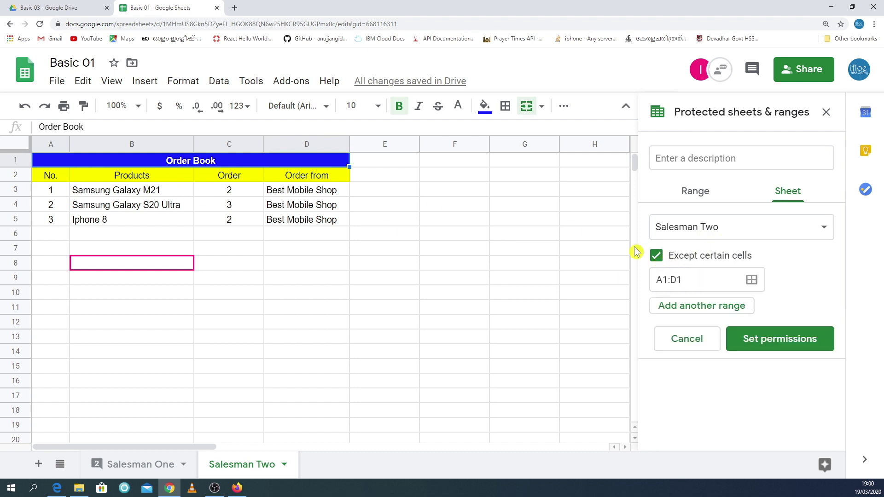
left_click(658, 282)
key("BackSpace")
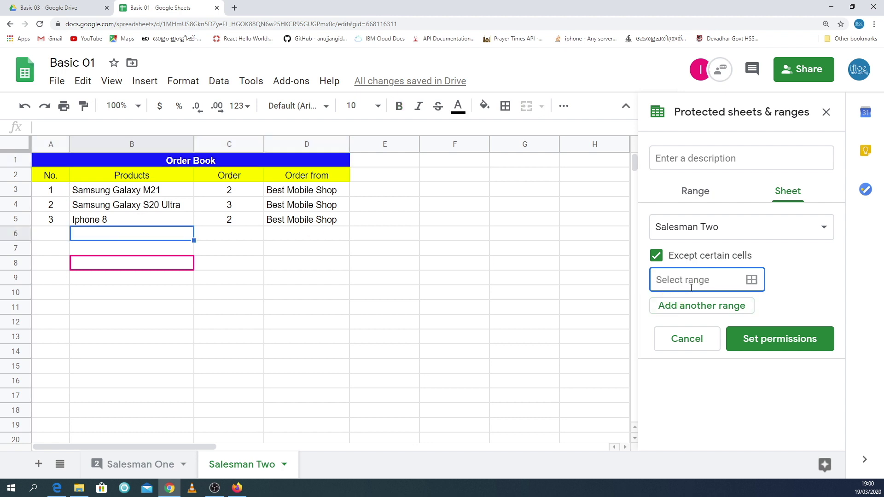
type("A2:D2")
left_click(725, 307)
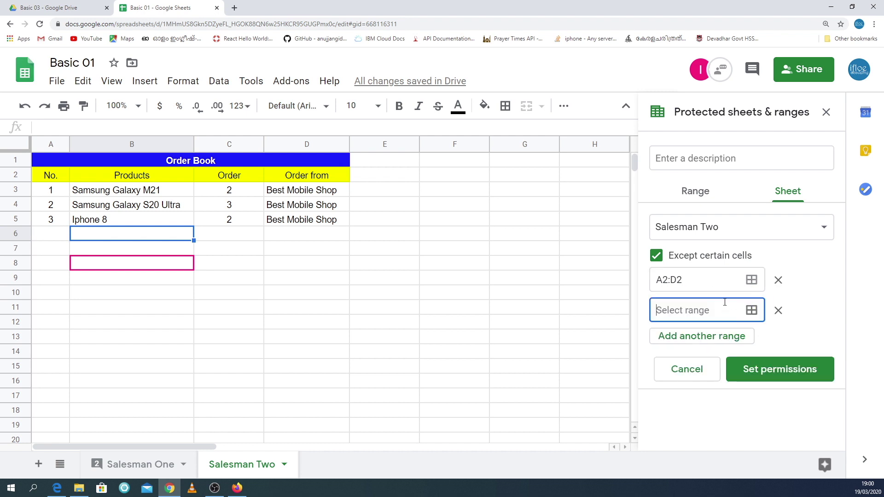
left_click(148, 162)
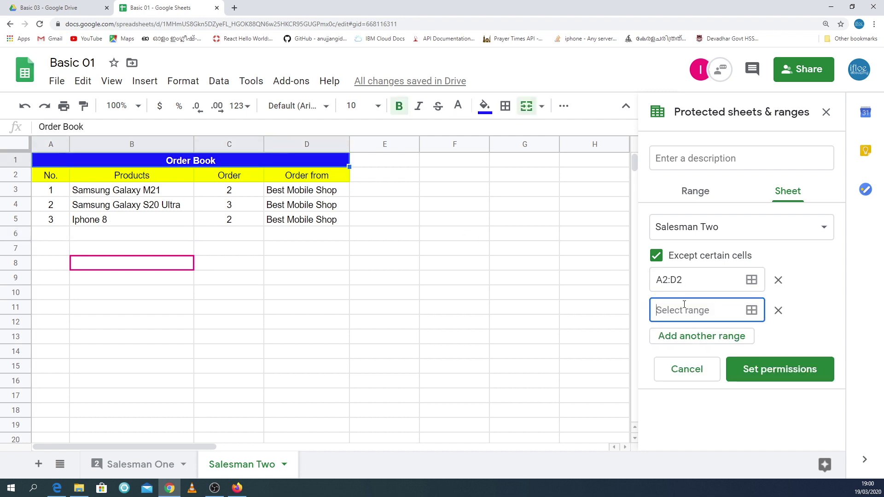
type("A")
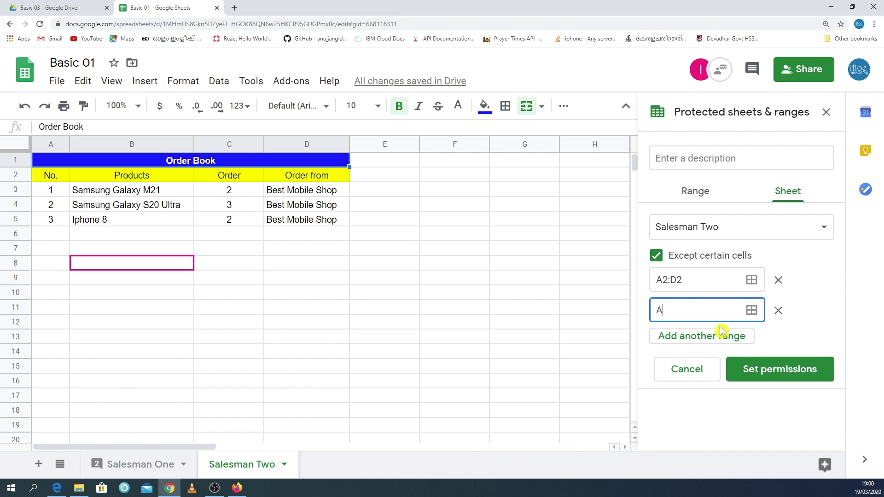
type("2")
key("BackSpace")
type("1:D1")
- Drop one collaborator from the sheet's allowed editors and save the permissions
left_click(800, 371)
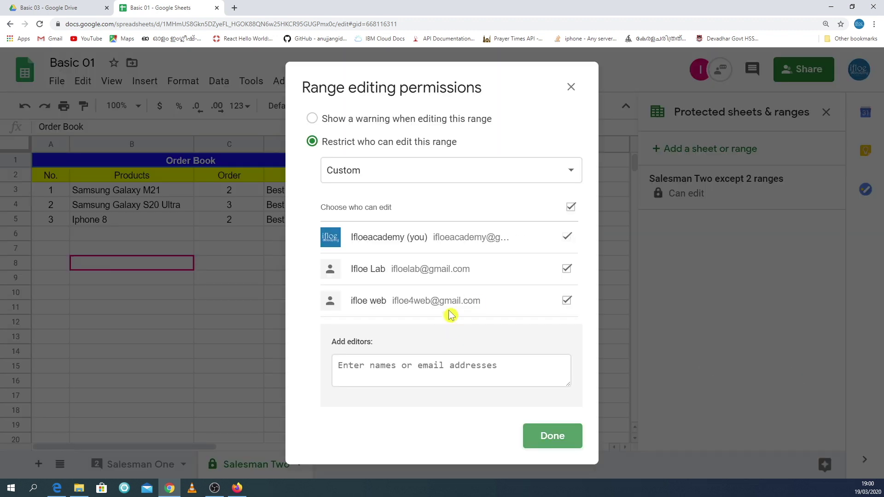
left_click(567, 301)
left_click(541, 440)
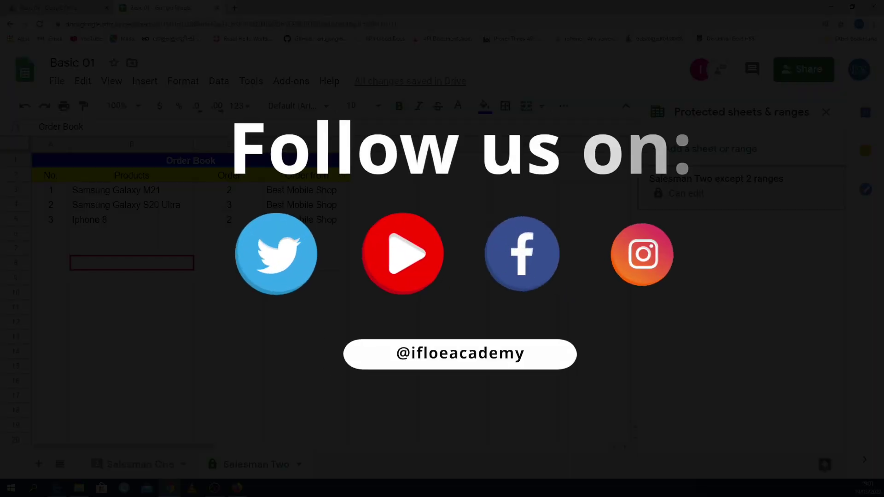
left_click(68, 194)
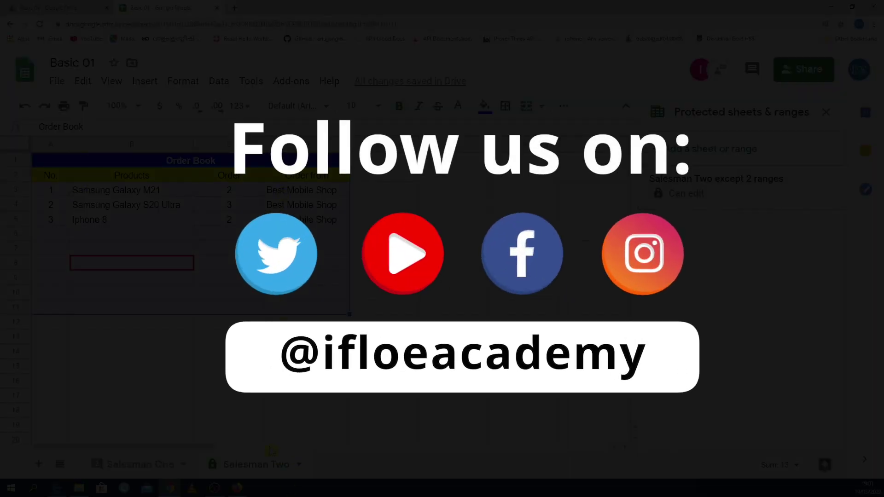
left_click(229, 321)
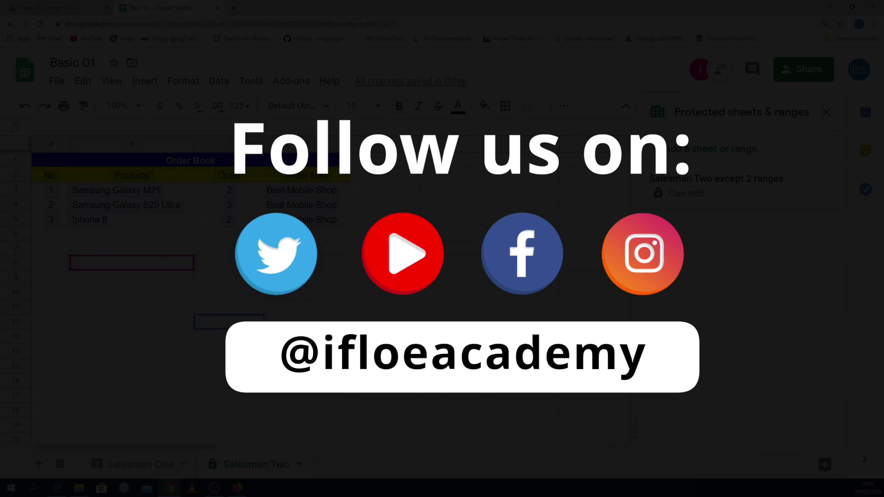